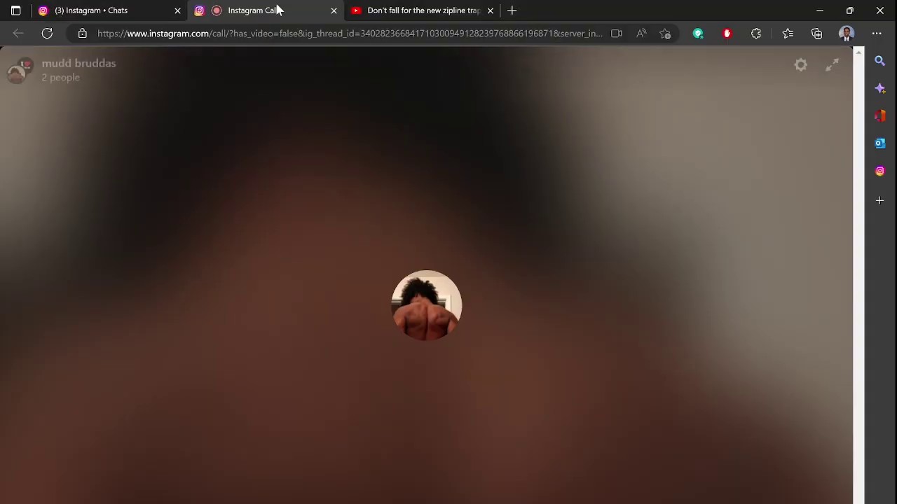
# - Mute the Instagram Call browser tab
pyautogui.rightClick(276, 5)
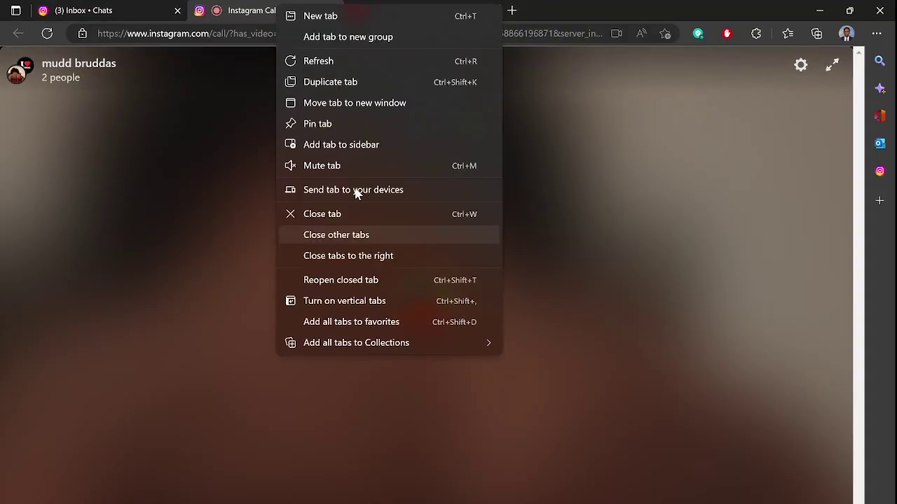
pyautogui.click(343, 166)
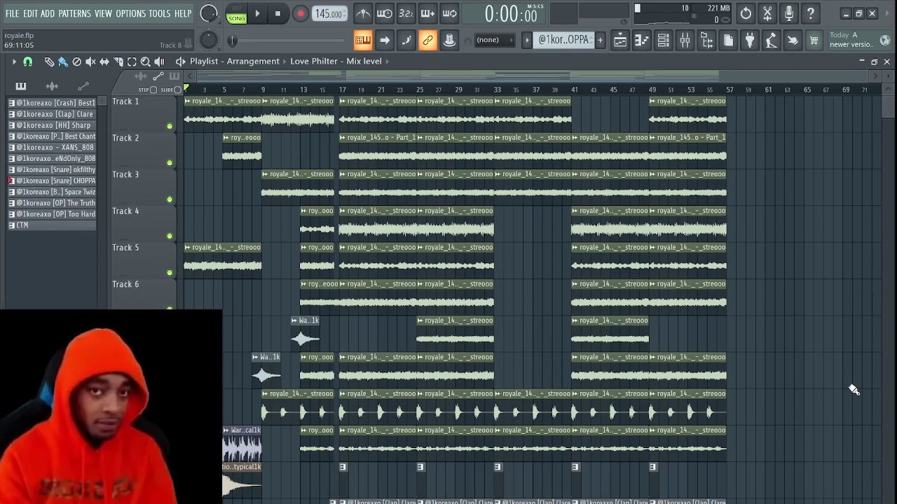
# - Switch to FL Studio, play the full arrangement from bar 1 while examining the lower tracks, and stop playback
pyautogui.press('space')
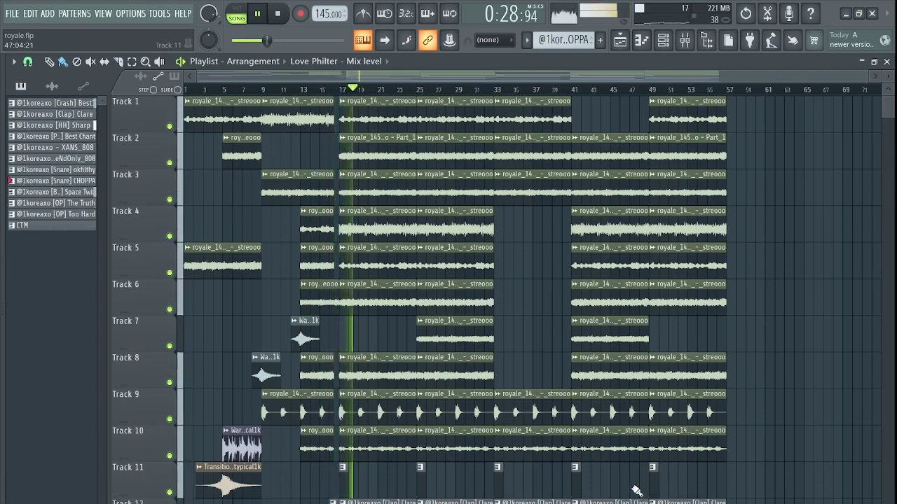
pyautogui.scroll(-5, 578, 470)
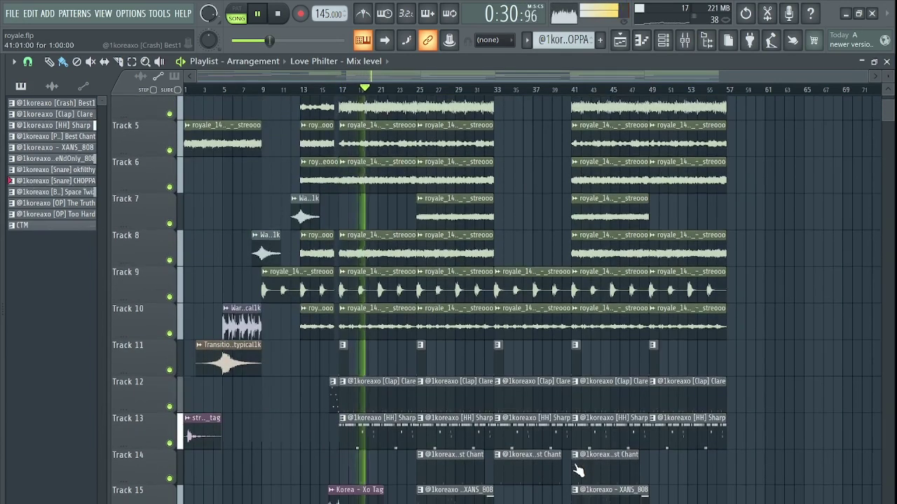
pyautogui.scroll(-3, 578, 471)
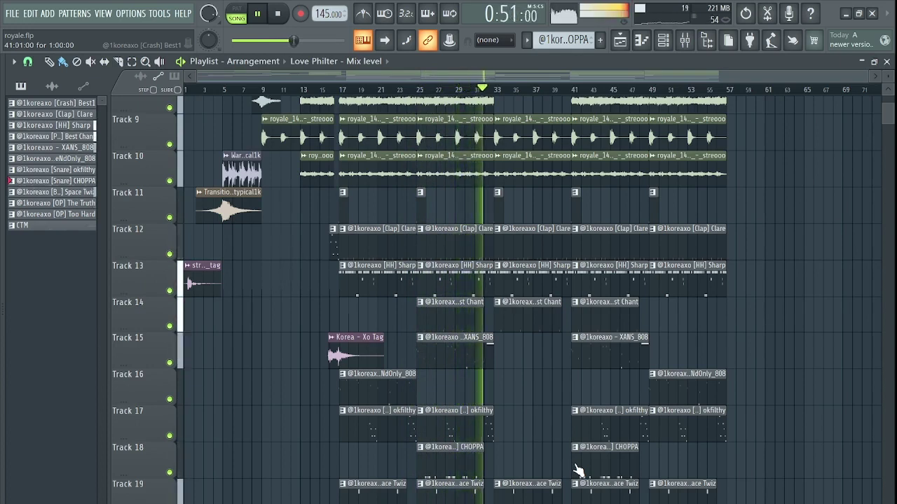
pyautogui.press('space')
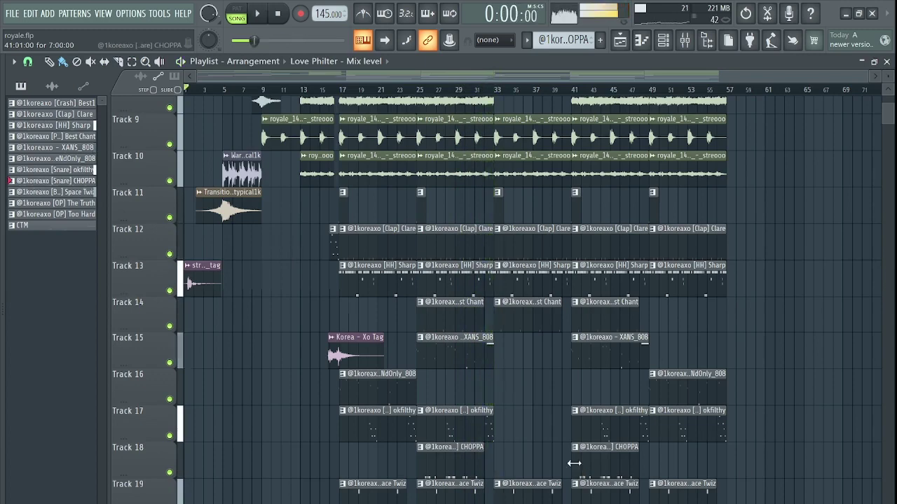
pyautogui.scroll(8, 236, 436)
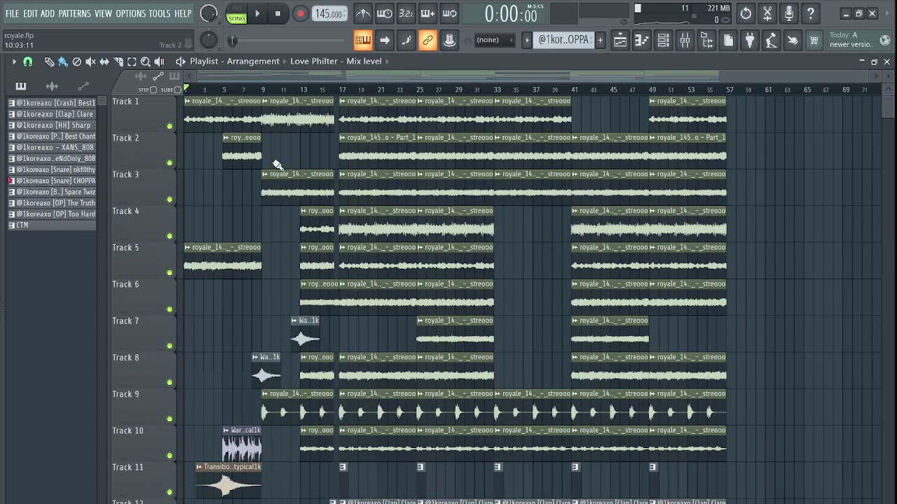
# - Solo Track 1 in the playlist and audition it from bar 17
pyautogui.rightClick(170, 127)
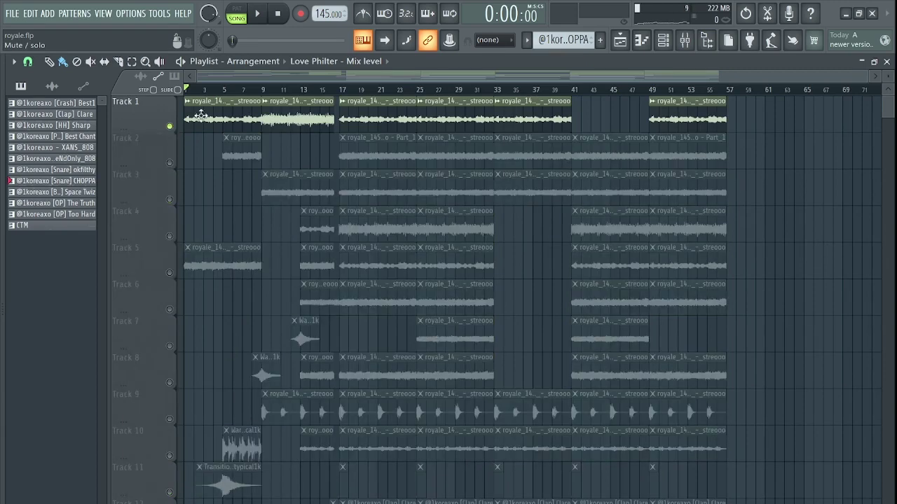
pyautogui.click(343, 91)
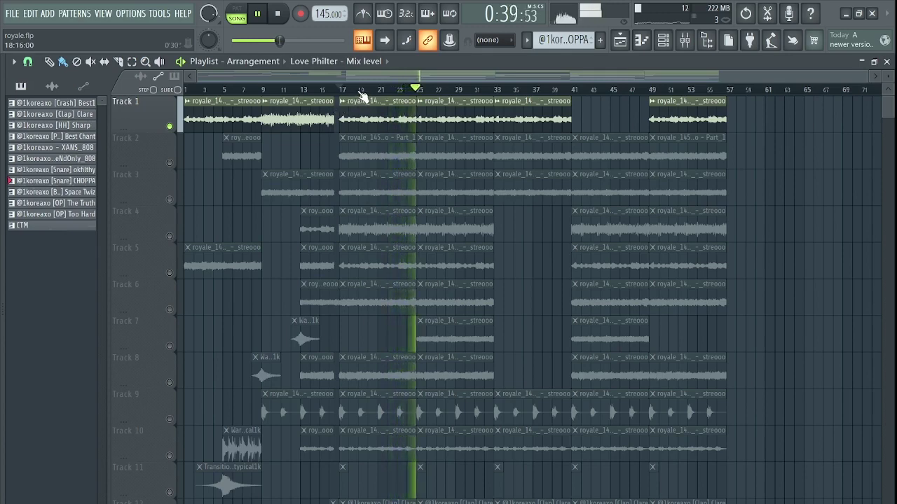
pyautogui.press('space')
# - Solo Track 2 and audition it from bar 17
pyautogui.rightClick(169, 164)
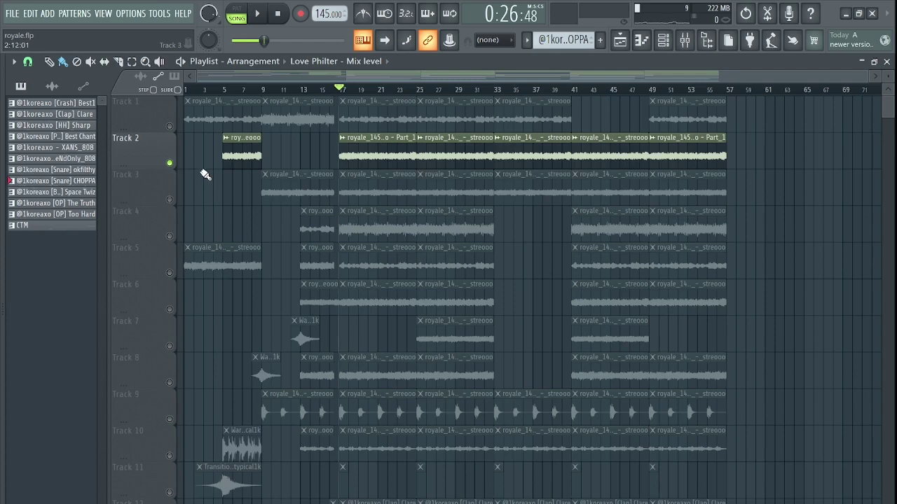
pyautogui.press('space')
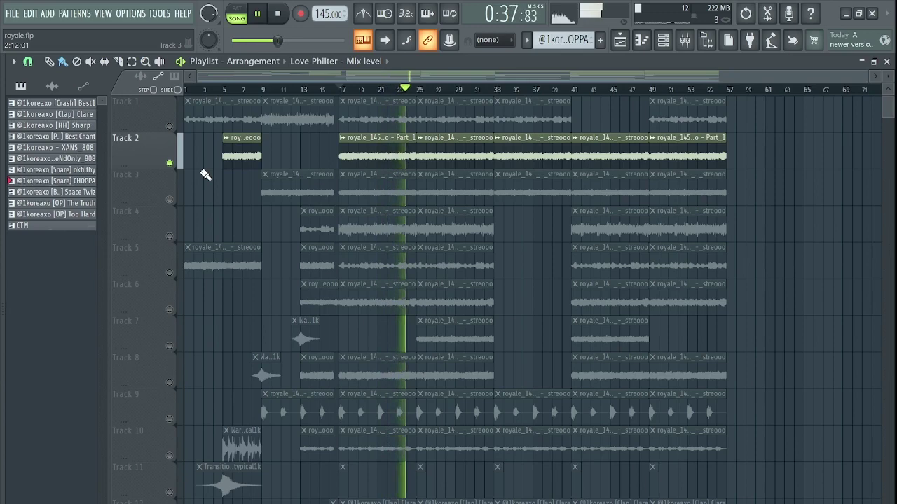
pyautogui.press('space')
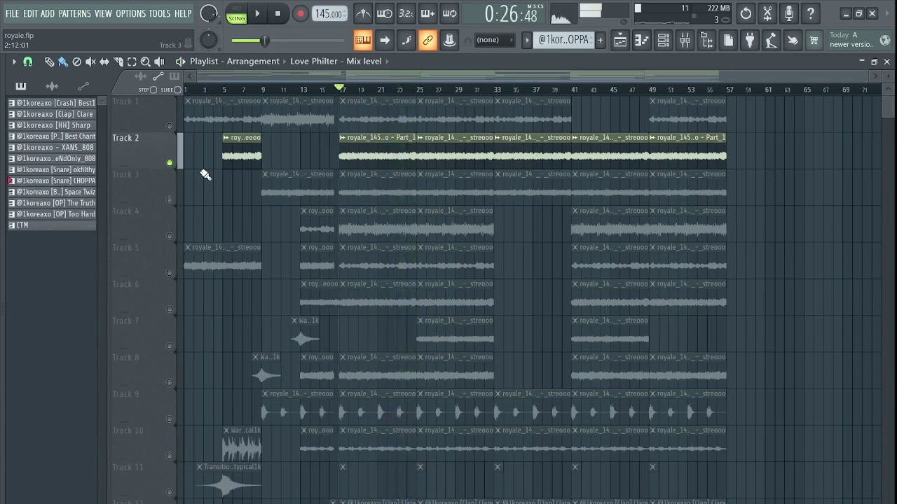
# - Solo Track 3 and listen to its part from bar 17
pyautogui.click(174, 202)
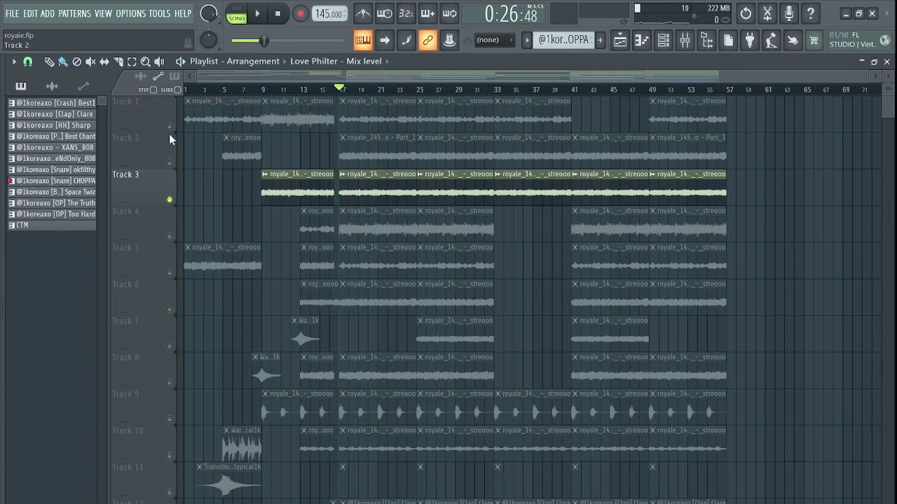
pyautogui.press('space')
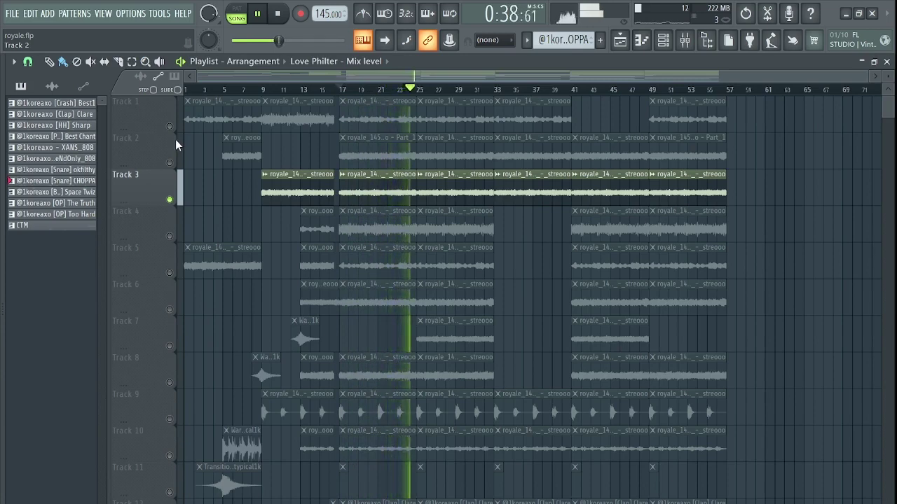
pyautogui.press('space')
# - Solo Track 4 and play it back from bar 17
pyautogui.click(171, 236)
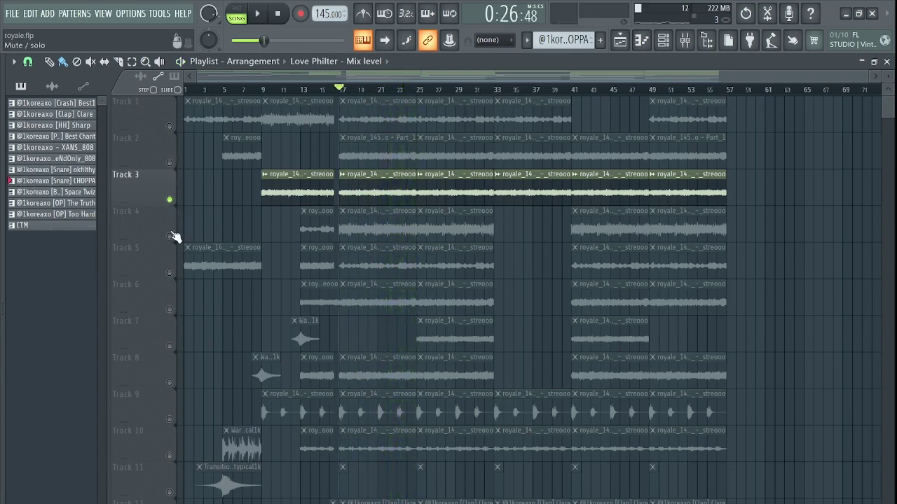
pyautogui.rightClick(170, 237)
pyautogui.press('space')
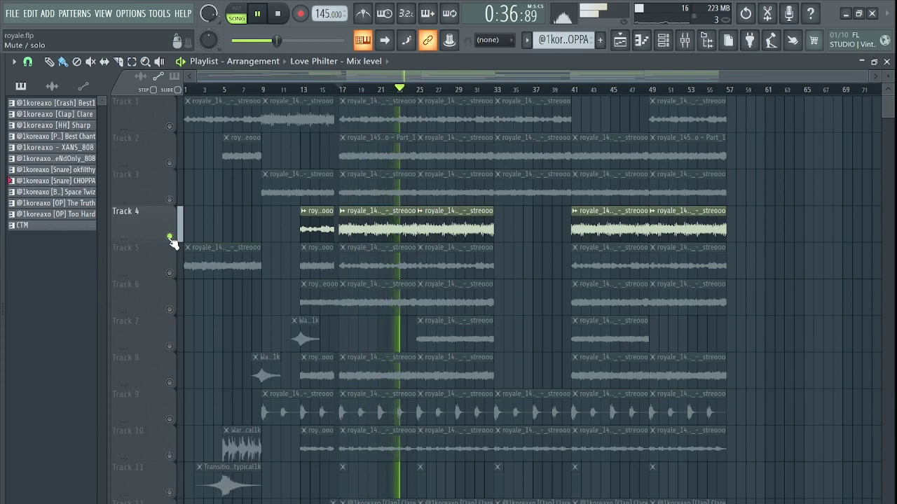
pyautogui.press('space')
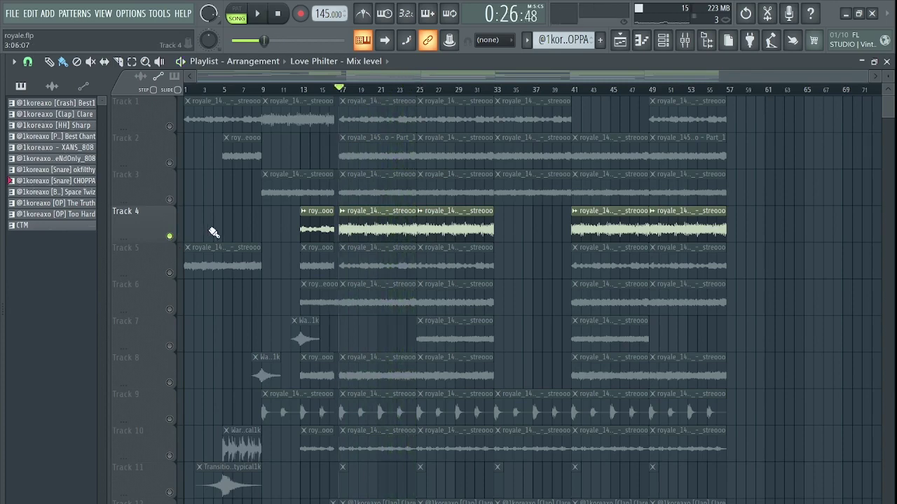
# - Solo Track 5, unmute Tracks 1, 2 and 6 alongside it, and audition the combination from bar 17
pyautogui.rightClick(169, 273)
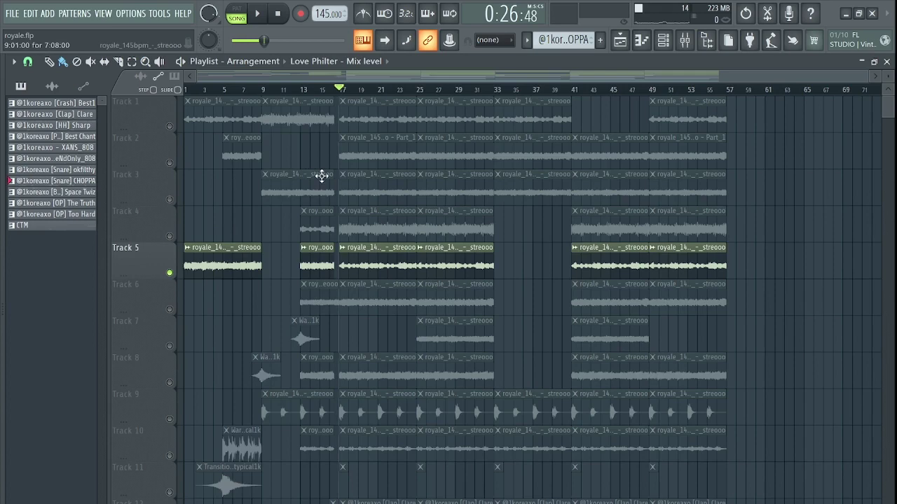
pyautogui.click(169, 127)
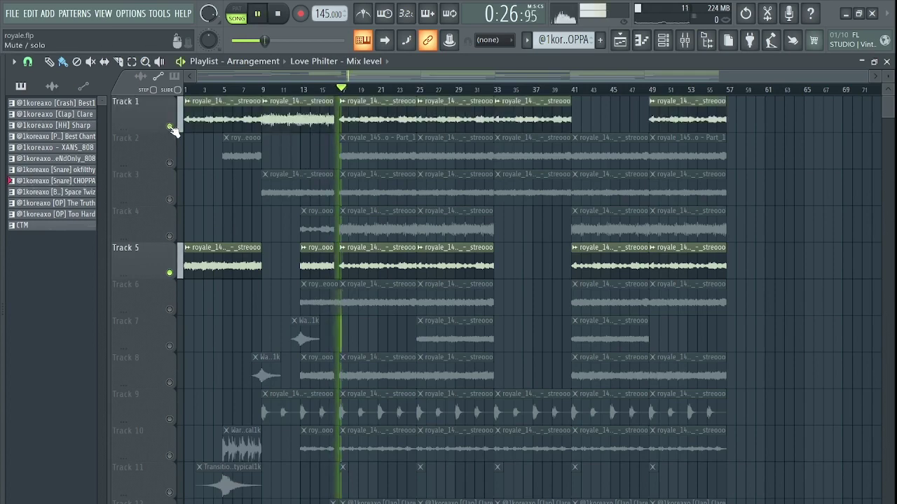
pyautogui.click(170, 310)
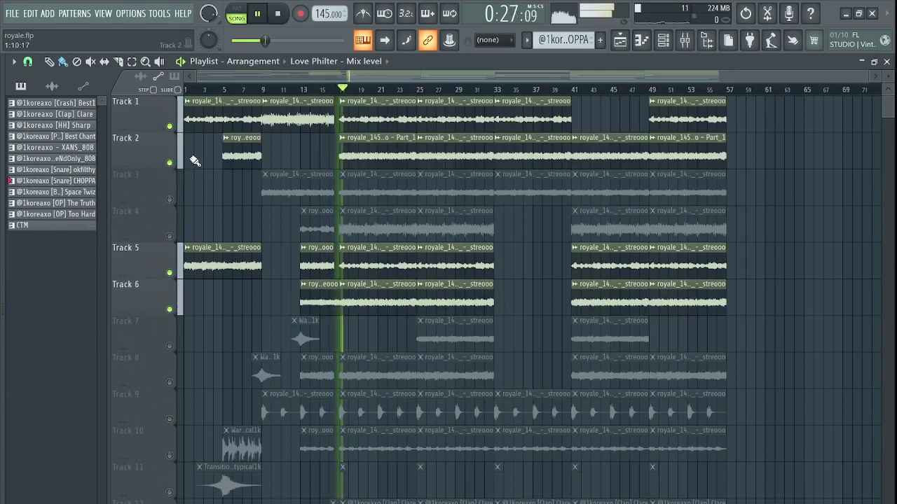
pyautogui.press('space')
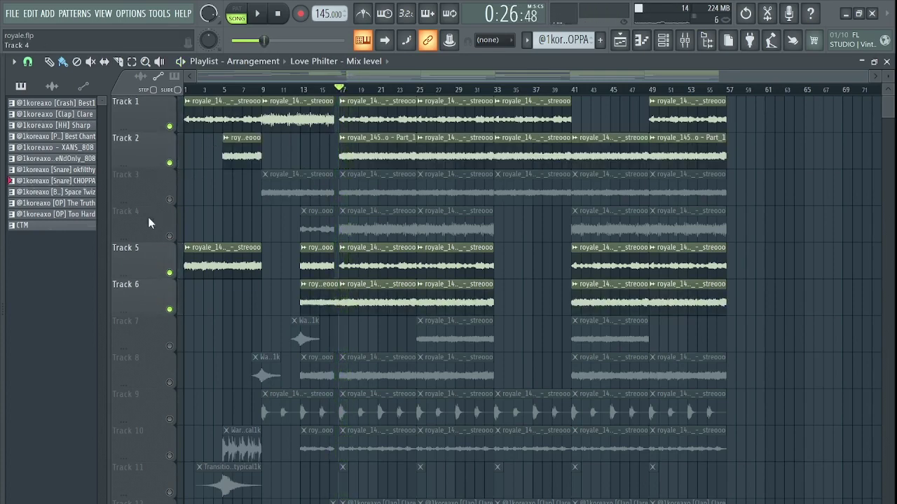
# - Solo Track 8 and audition its melody clips from bar 17
pyautogui.keyDown('ctrl'); pyautogui.click(169, 383); pyautogui.keyUp('ctrl')
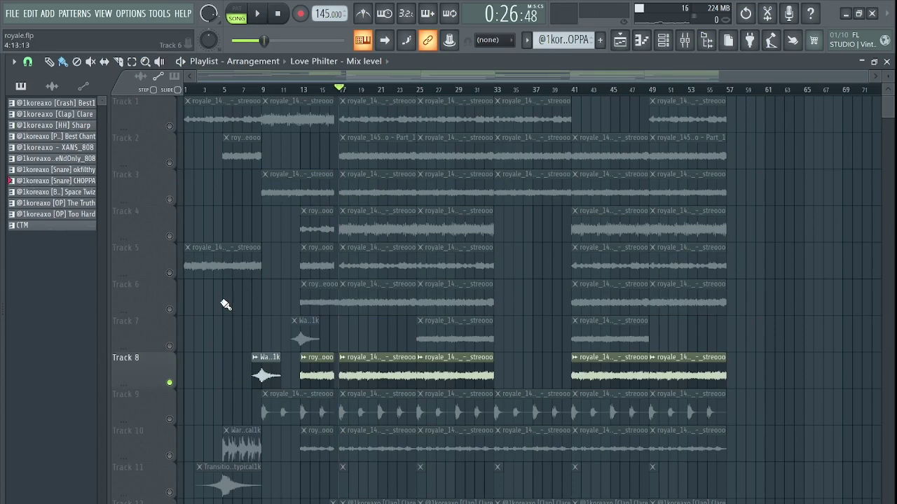
pyautogui.press('space')
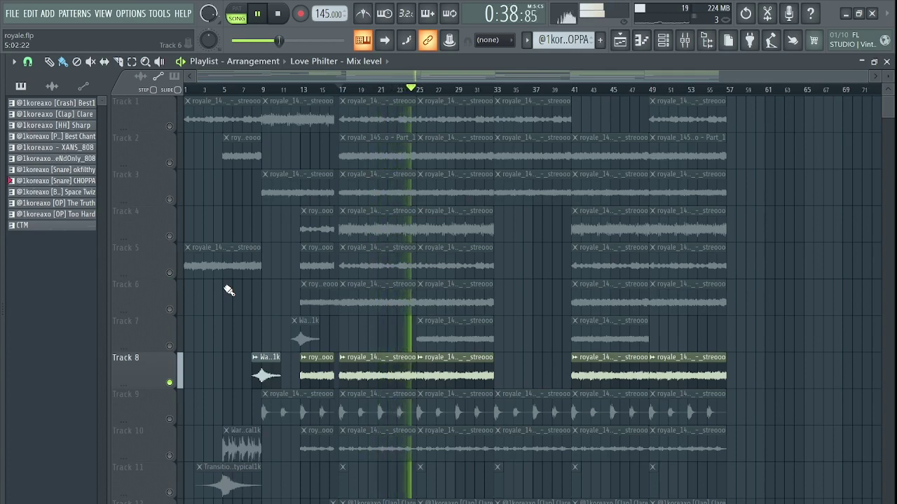
pyautogui.press('space')
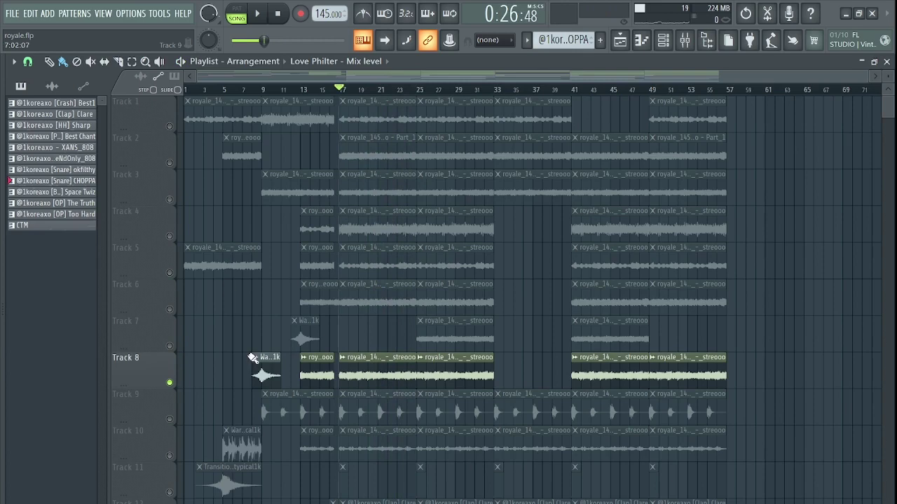
# - Solo Track 9 and briefly play its clips from bar 17
pyautogui.click(173, 423)
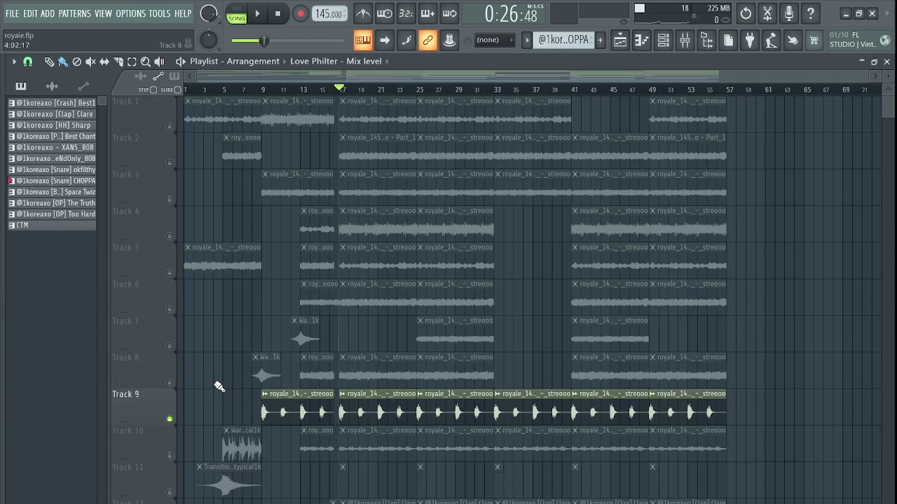
pyautogui.click(359, 405)
pyautogui.press('space')
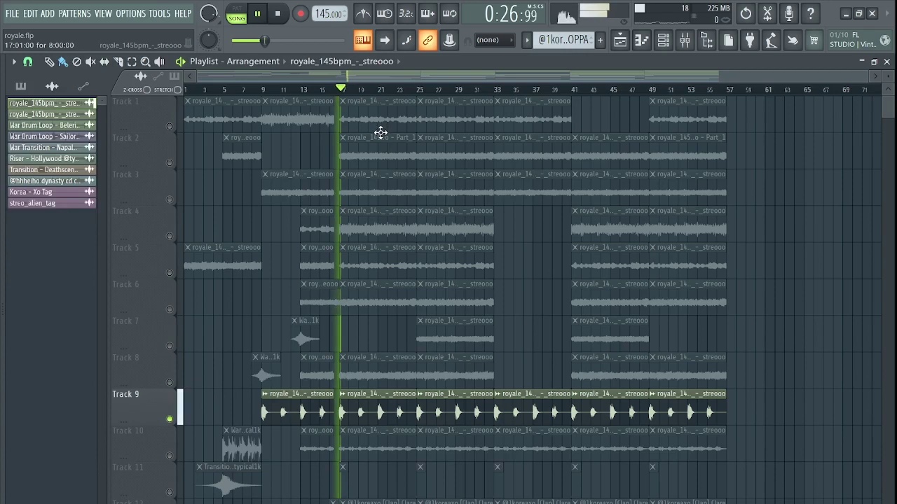
pyautogui.press('space')
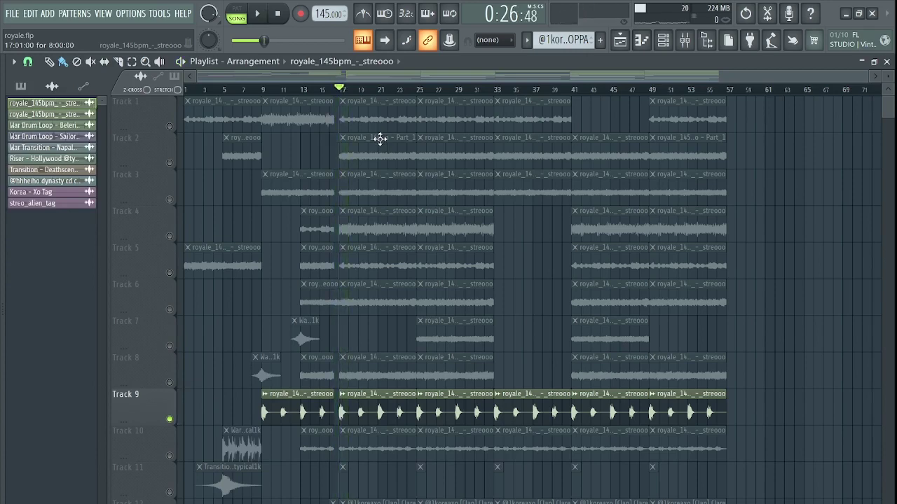
# - Solo Track 10 and listen to it from bar 17
pyautogui.click(175, 467)
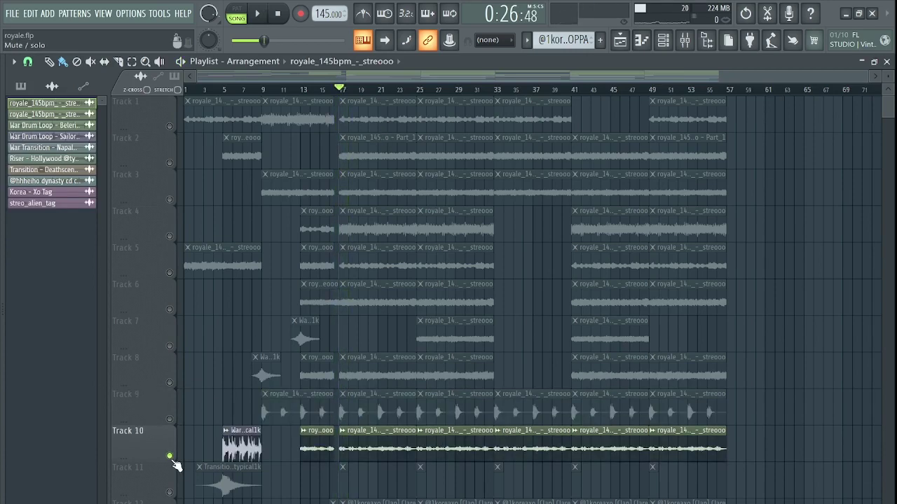
pyautogui.scroll(-3, 332, 376)
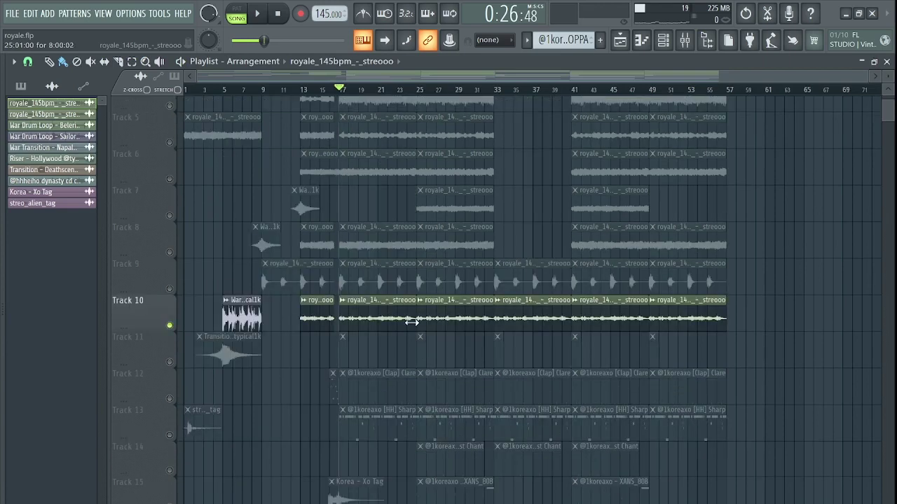
pyautogui.press('space')
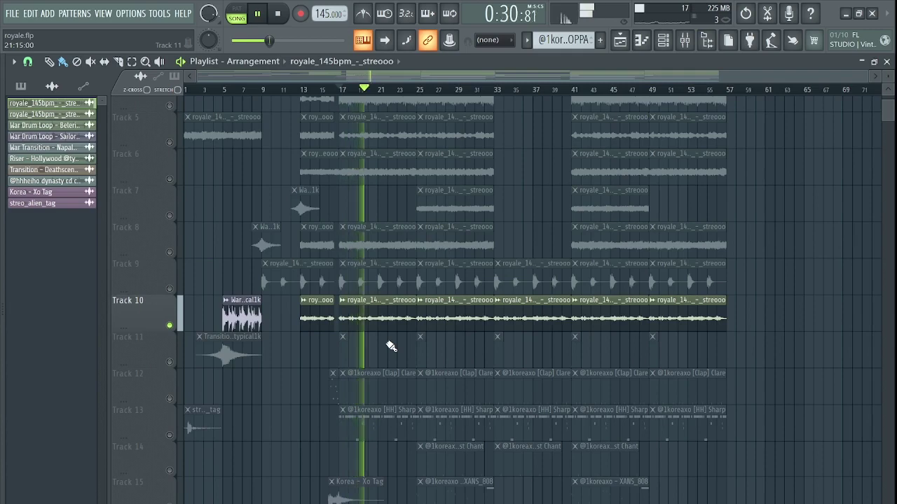
pyautogui.press('space')
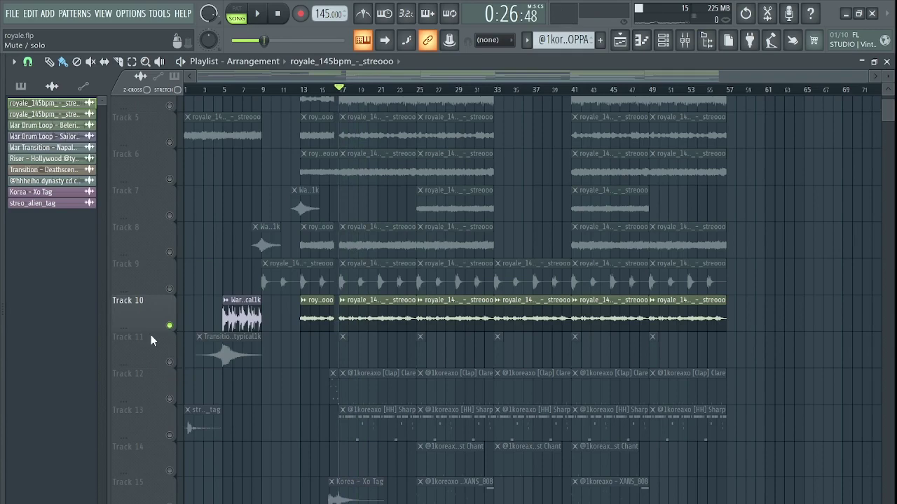
# - Solo Track 11 and audition its transition clip from bar 3
pyautogui.click(169, 363)
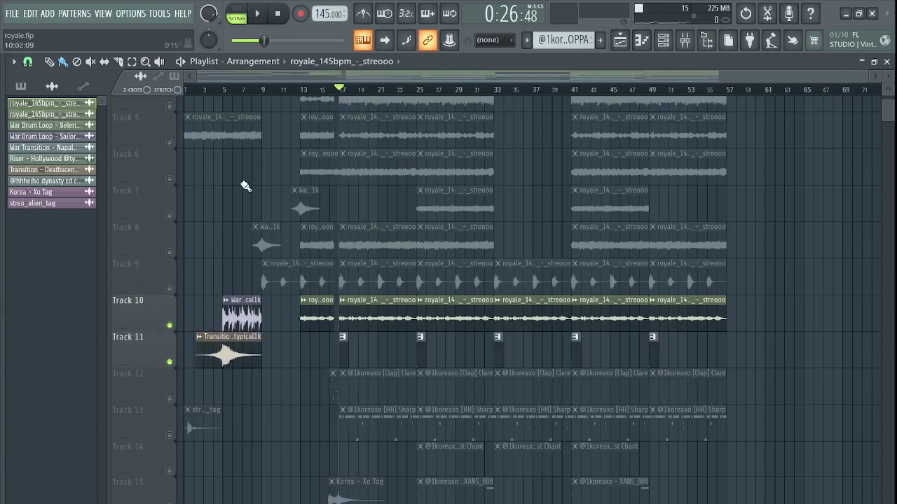
pyautogui.moveTo(254, 92); pyautogui.dragTo(122, 100)
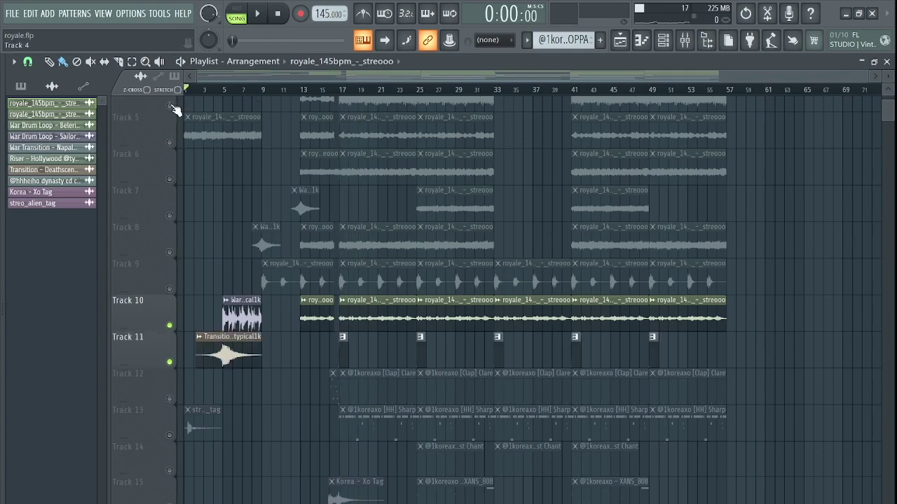
pyautogui.click(194, 88)
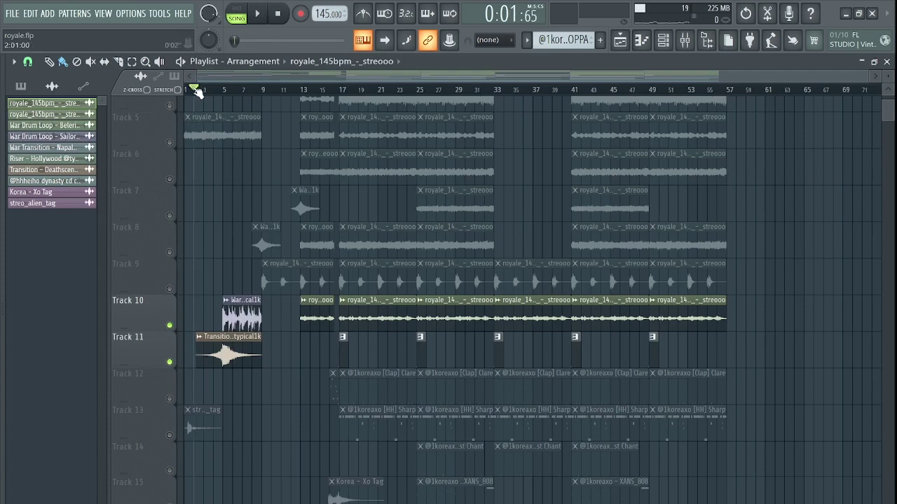
pyautogui.moveTo(196, 89); pyautogui.dragTo(208, 102)
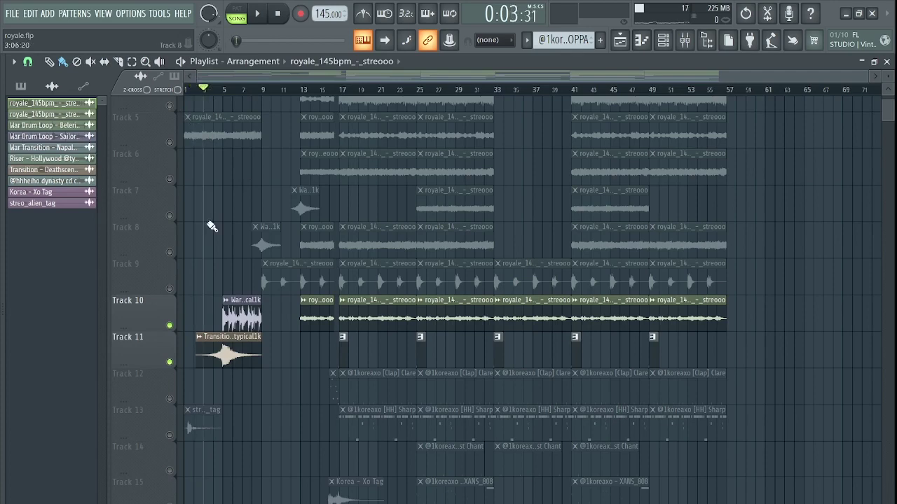
pyautogui.rightClick(169, 362)
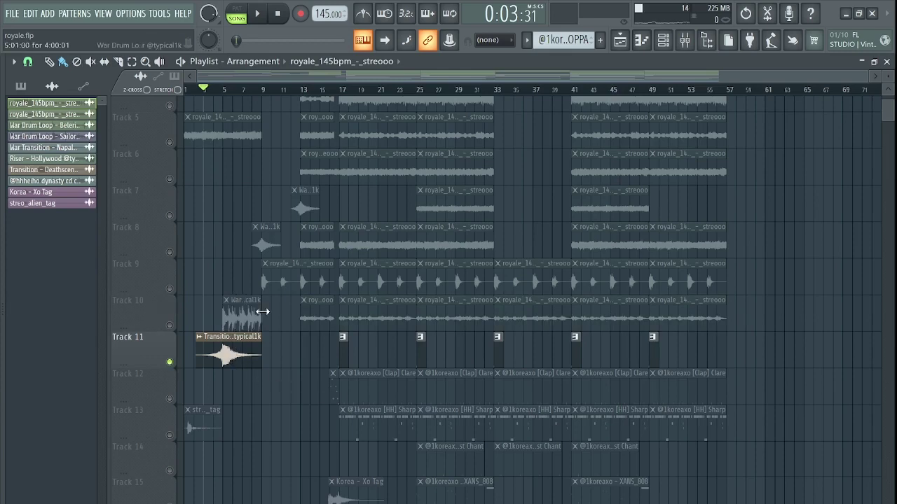
pyautogui.press('space')
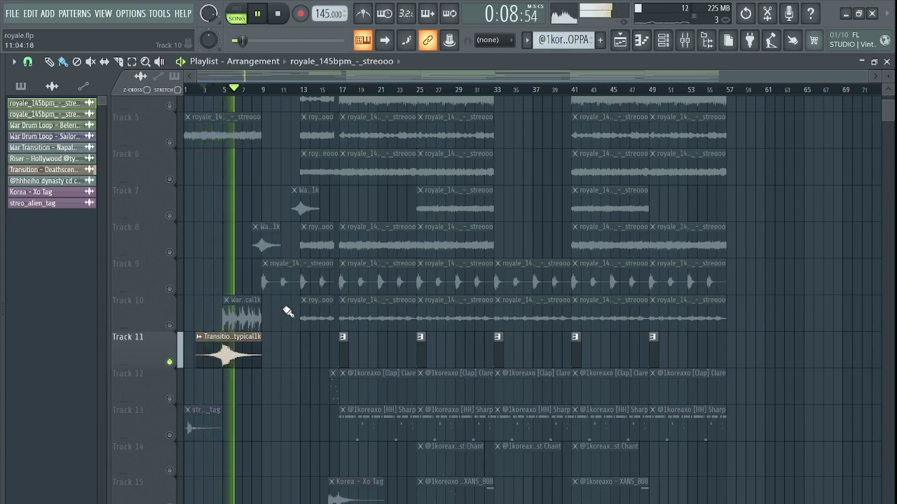
pyautogui.press('space')
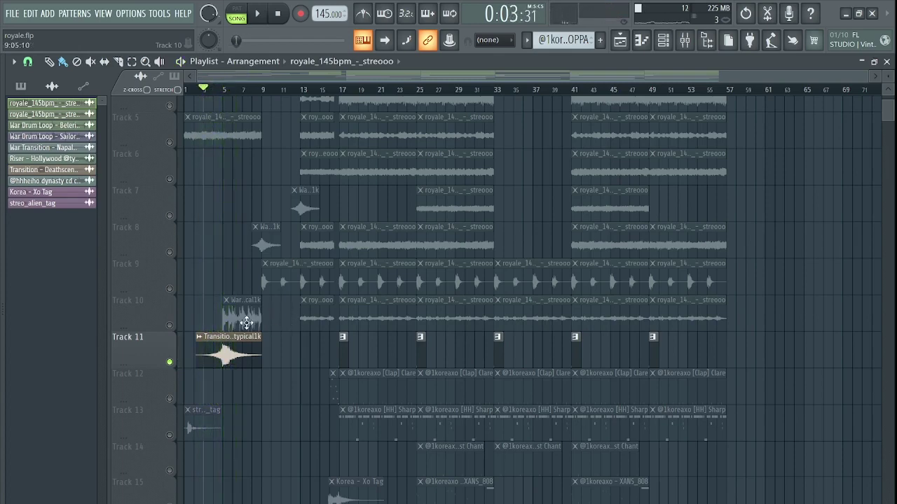
# - Solo Track 10 and listen to its War Drum Loop clip from bar 5
pyautogui.rightClick(169, 325)
pyautogui.click(226, 90)
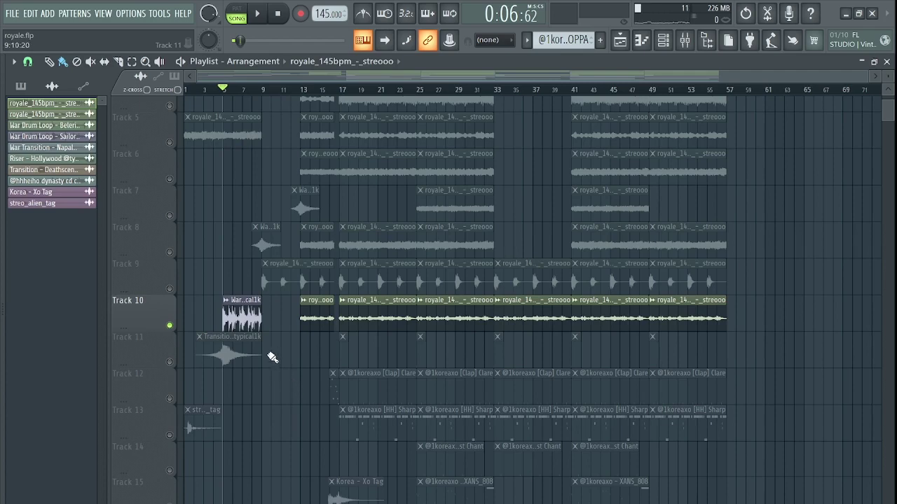
pyautogui.press('space')
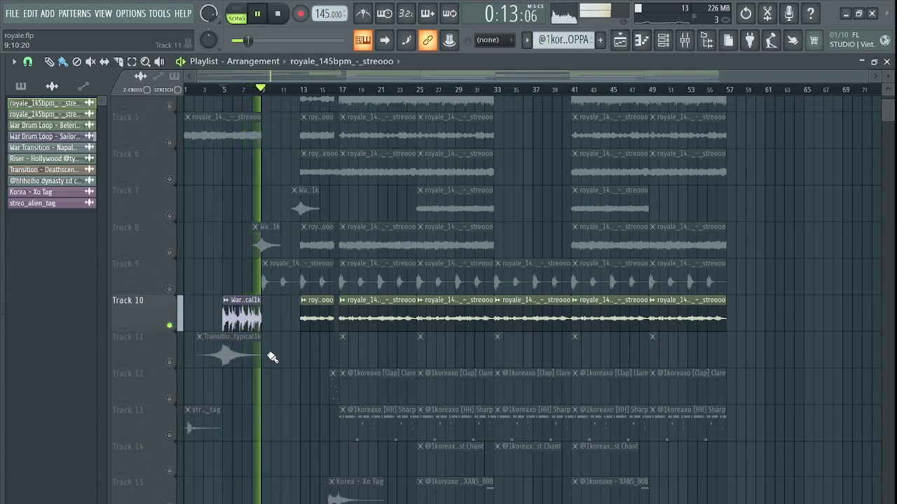
pyautogui.press('space')
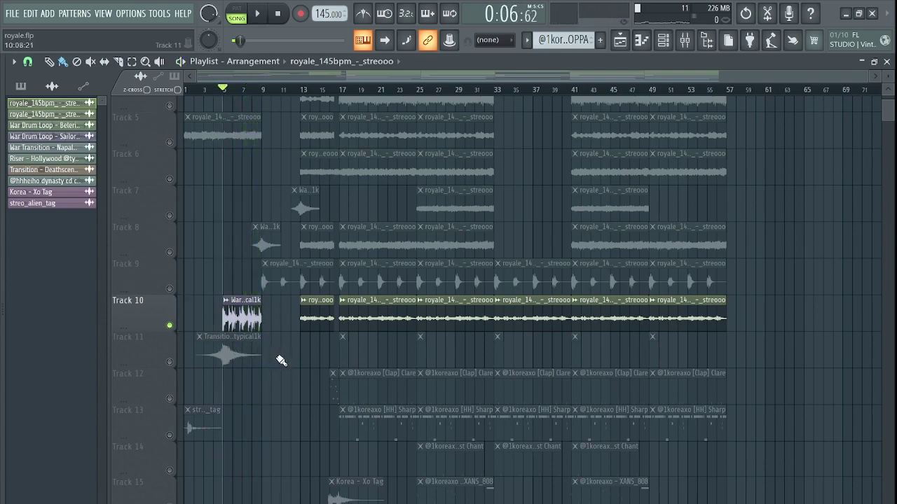
# - Solo Track 8, audition its transition clip from about bar 8, and return the playhead to bar 17
pyautogui.rightClick(169, 253)
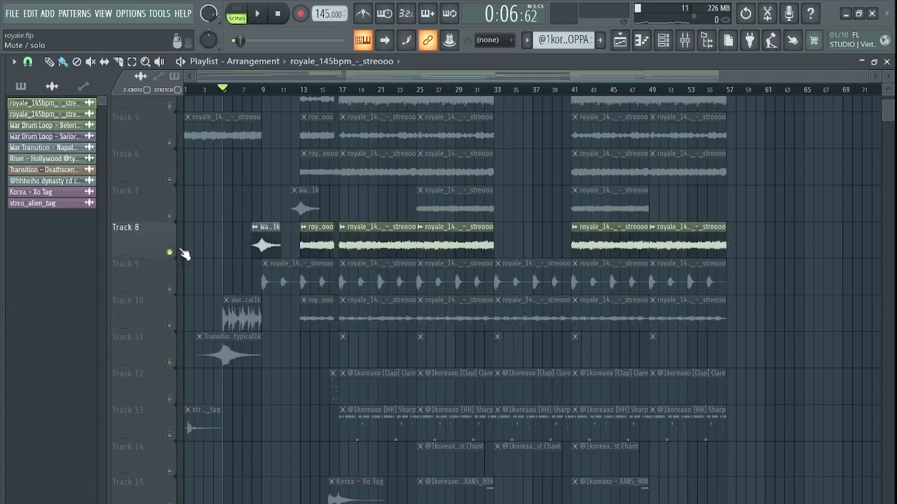
pyautogui.click(247, 94)
pyautogui.press('space')
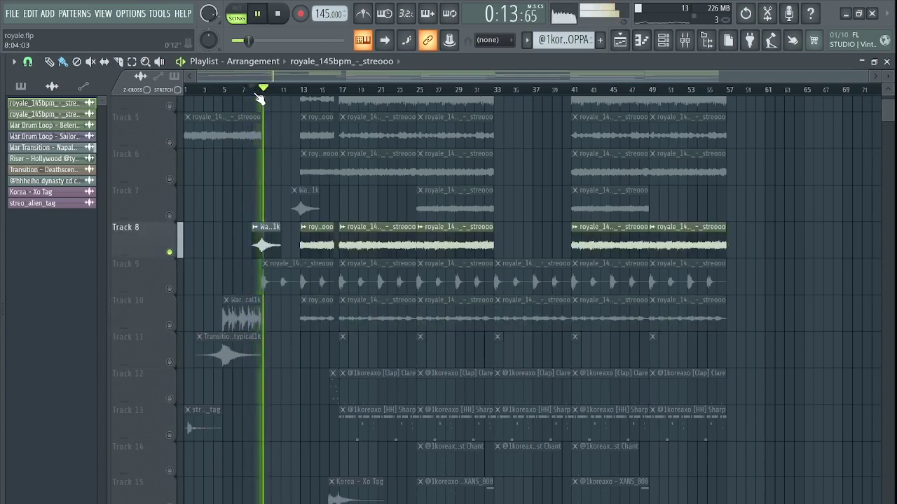
pyautogui.press('space')
pyautogui.click(345, 97)
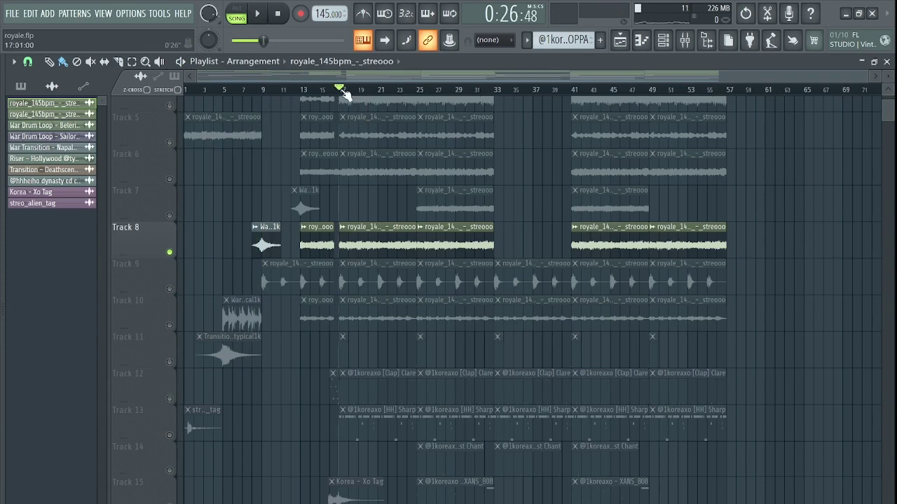
# - Solo Track 12 and briefly play its short opening clip from bar 16
pyautogui.scroll(-3, 321, 254)
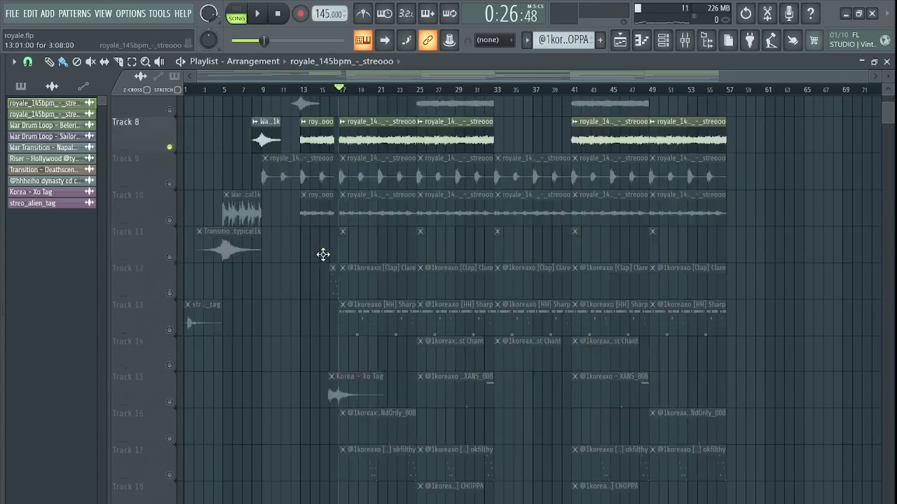
pyautogui.click(172, 295)
pyautogui.click(331, 94)
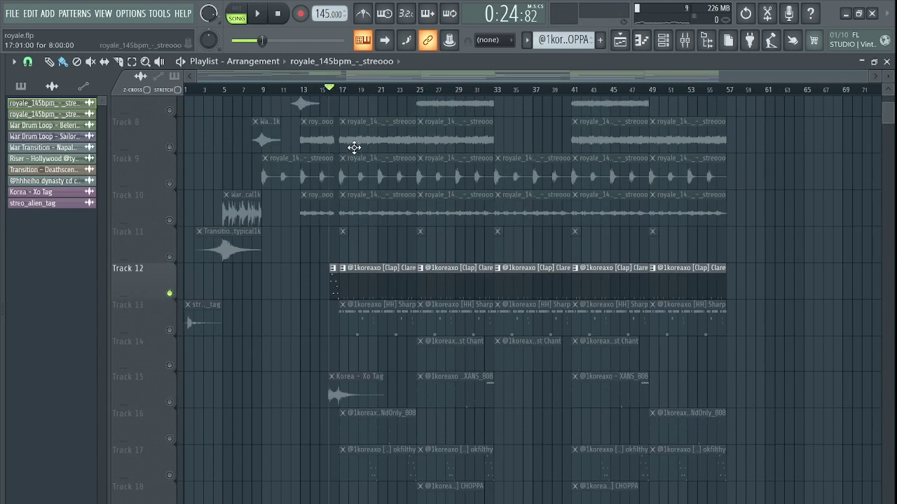
pyautogui.press('space')
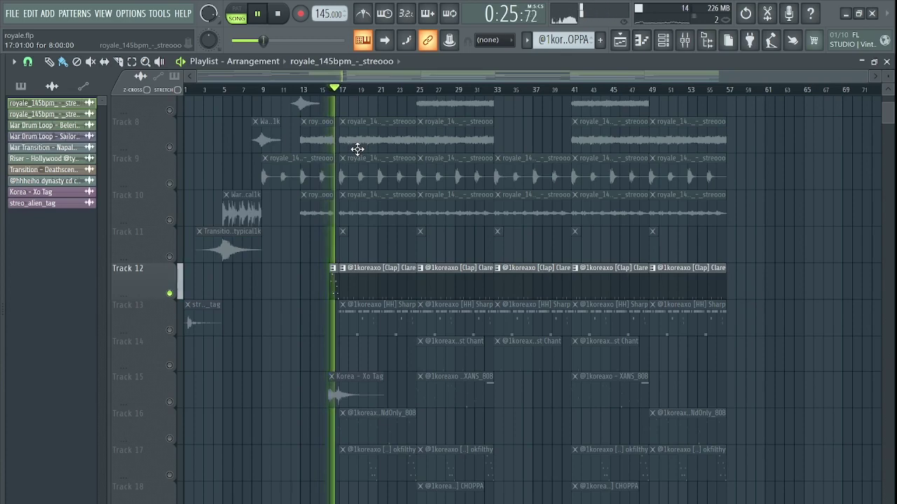
pyautogui.press('space')
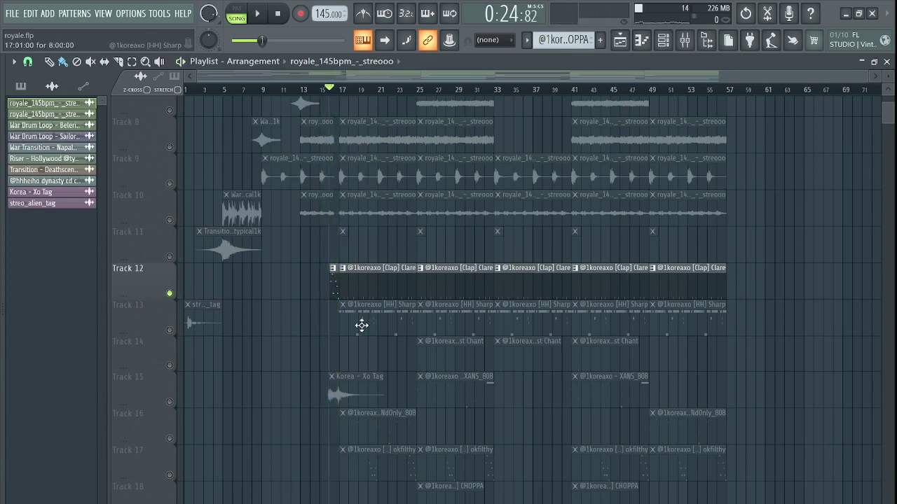
# - Audition Track 12's clap clips from bar 17 and check the pattern's notes in the Piano roll before returning to the Playlist
pyautogui.scroll(-3, 360, 324)
pyautogui.scroll(-2, 360, 224)
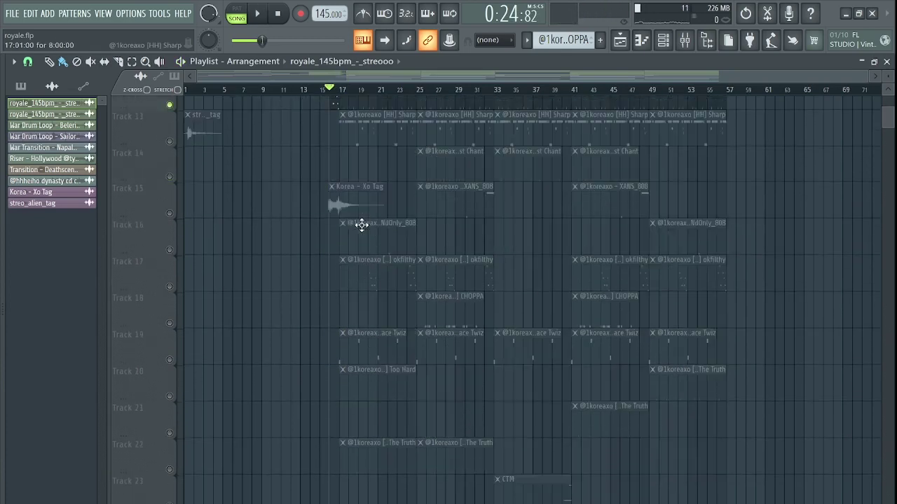
pyautogui.scroll(5, 318, 227)
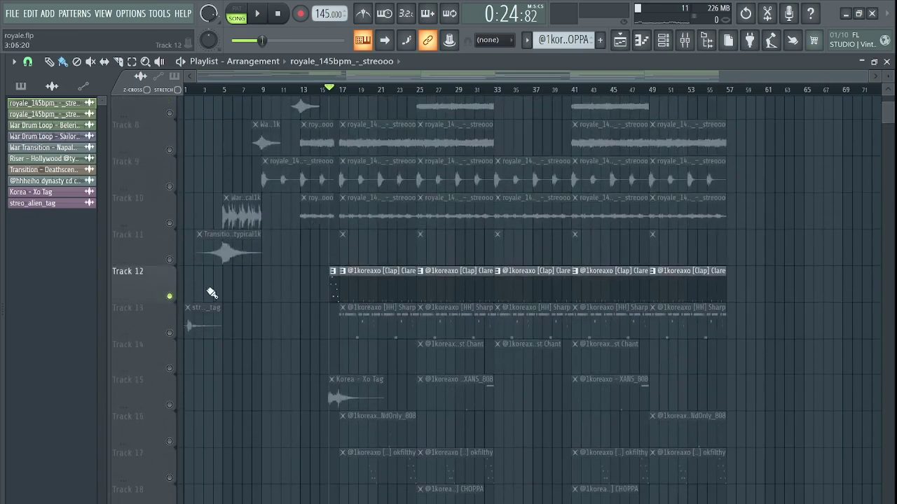
pyautogui.click(354, 94)
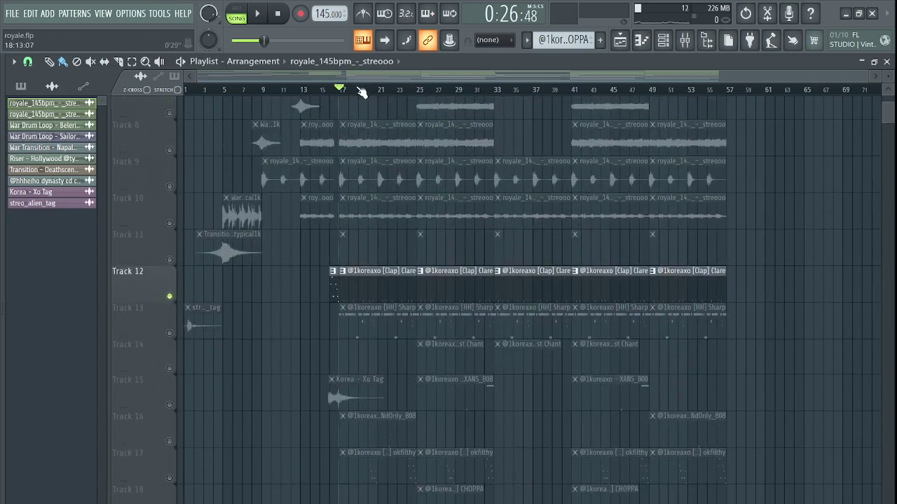
pyautogui.press('space')
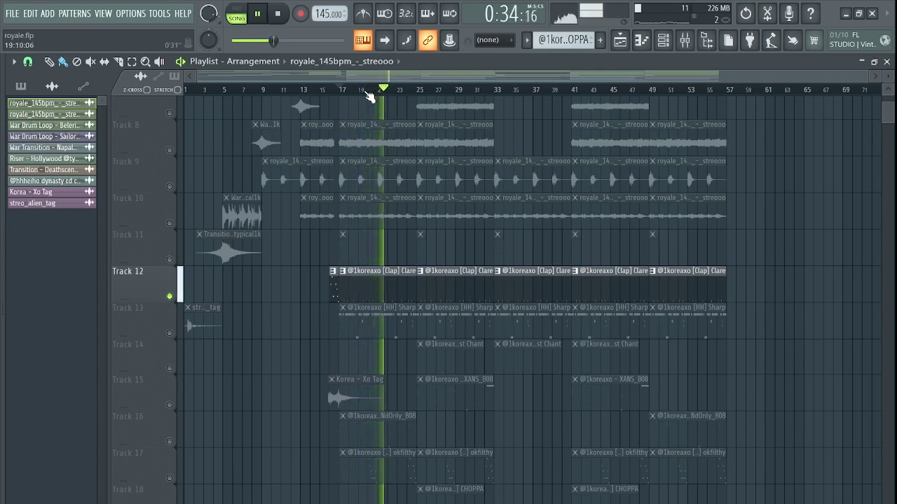
pyautogui.press('space')
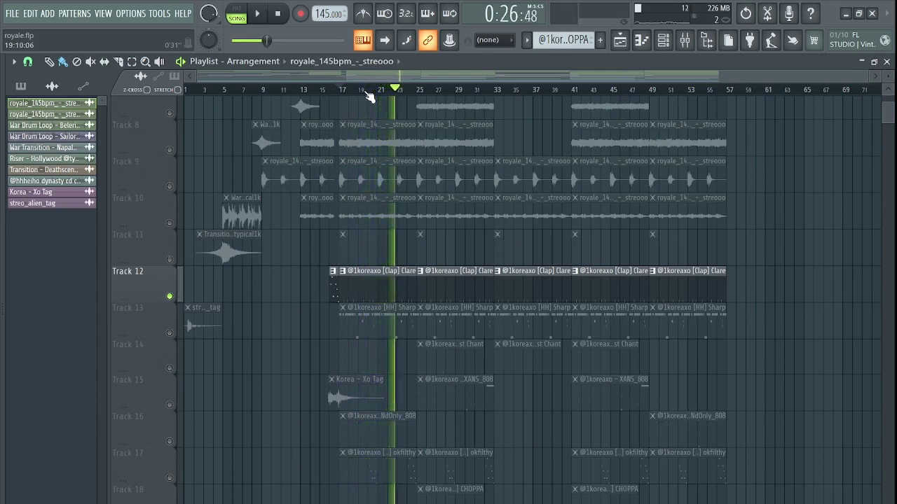
pyautogui.doubleClick(370, 294)
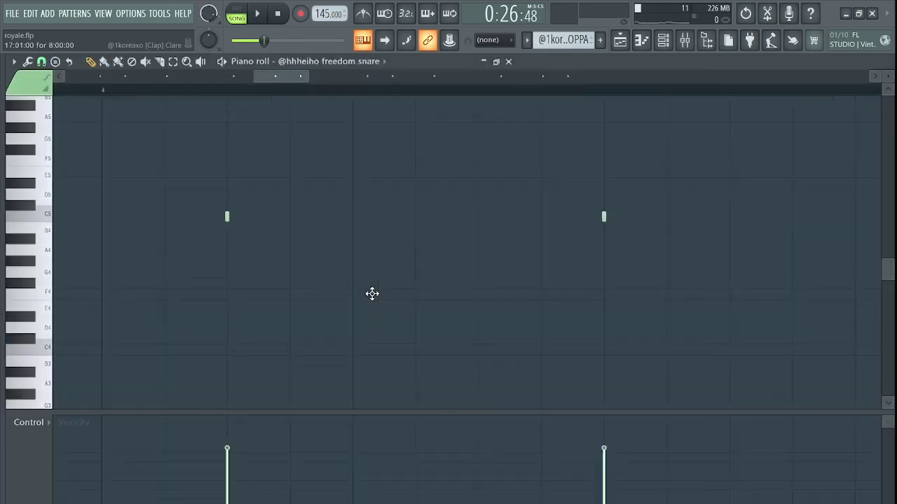
pyautogui.click(620, 40)
# - Audition the Track 13 hi-hats together with Track 12 from bar 17, and check the hi-hat pattern's notes in the Piano roll
pyautogui.scroll(-1, 382, 307)
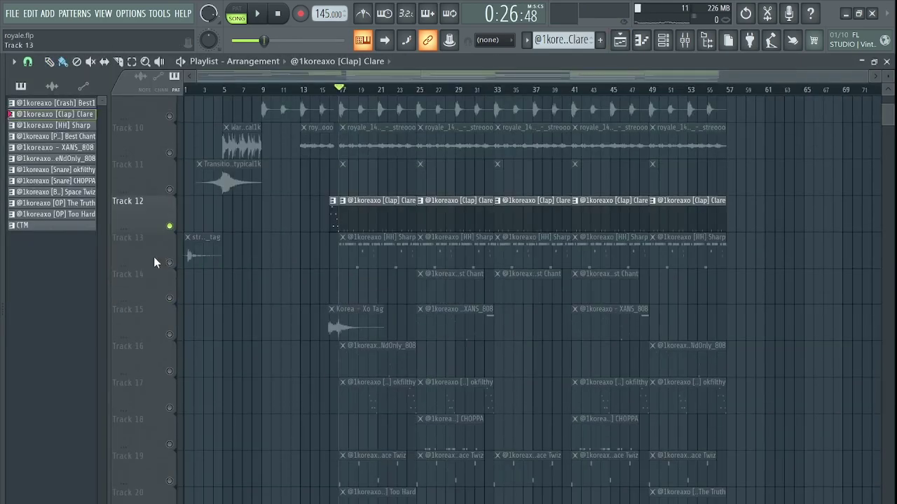
pyautogui.rightClick(169, 265)
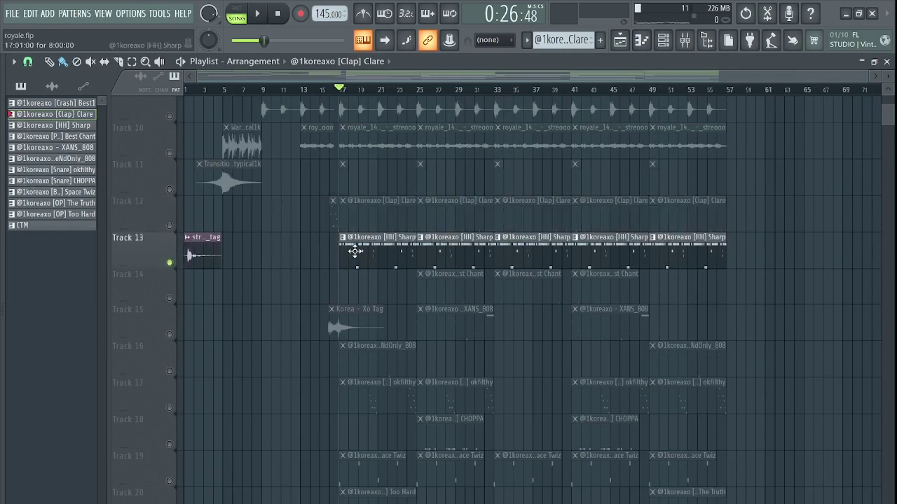
pyautogui.keyDown('ctrl'); pyautogui.scroll(3, 356, 252); pyautogui.keyUp('ctrl')
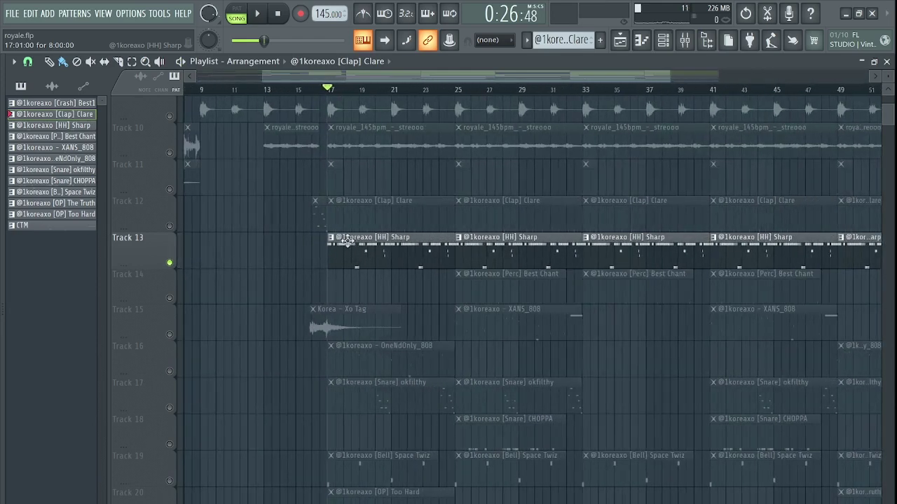
pyautogui.click(170, 226)
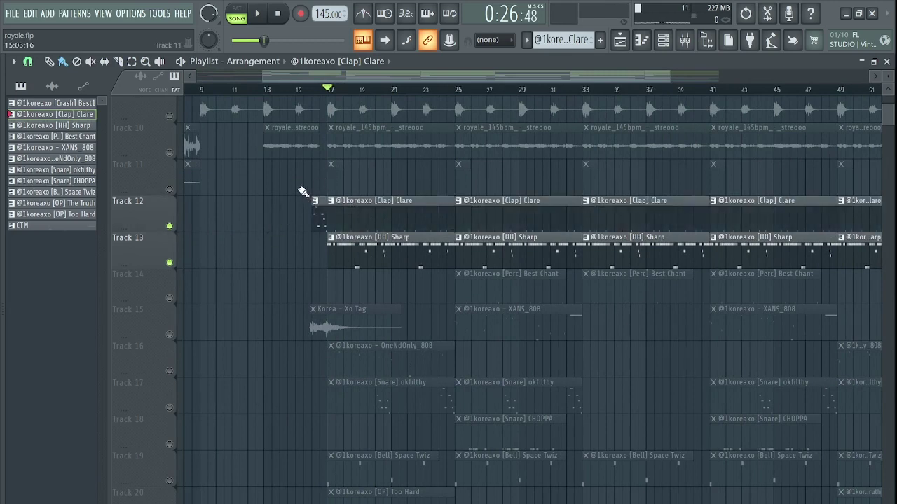
pyautogui.press('space')
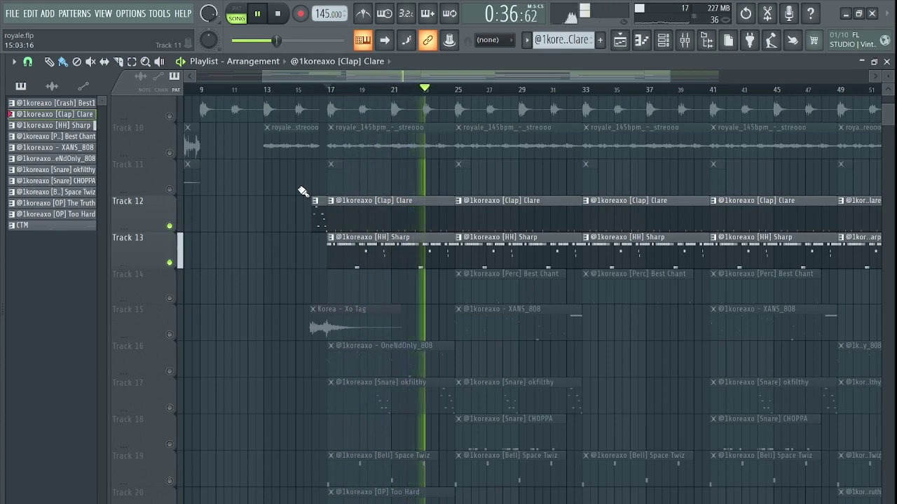
pyautogui.press('space')
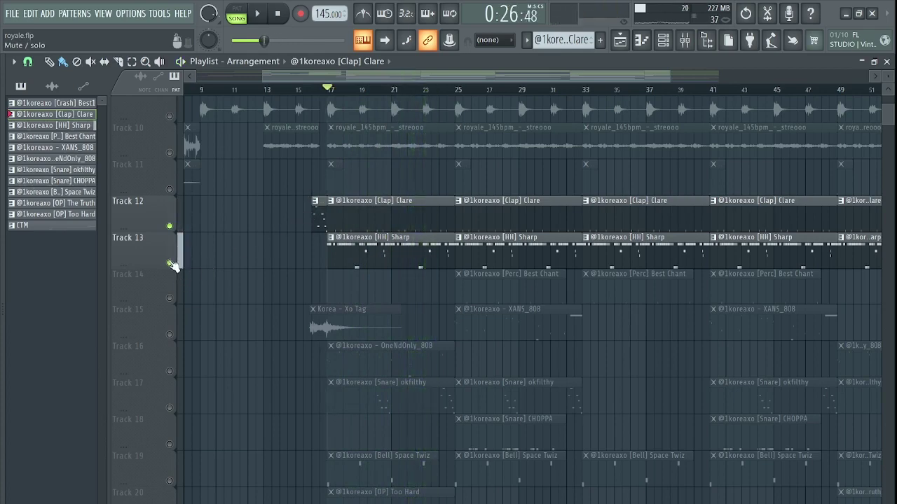
pyautogui.doubleClick(344, 242)
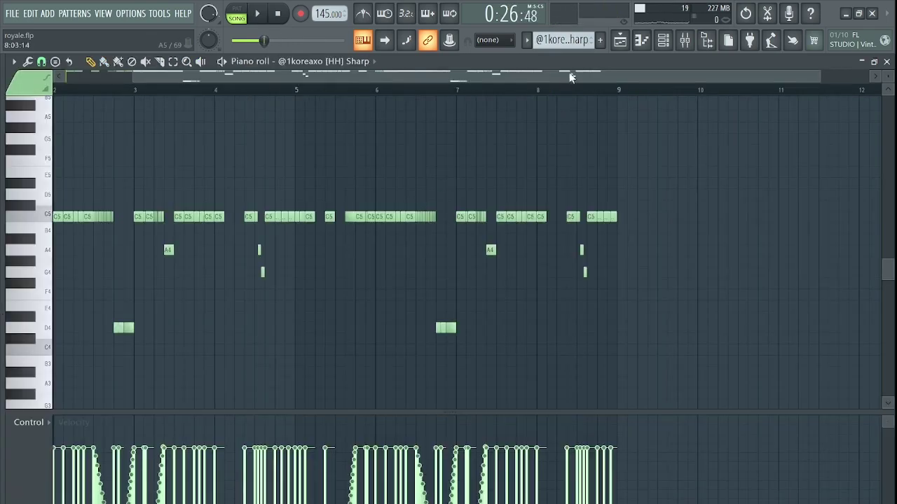
pyautogui.click(621, 40)
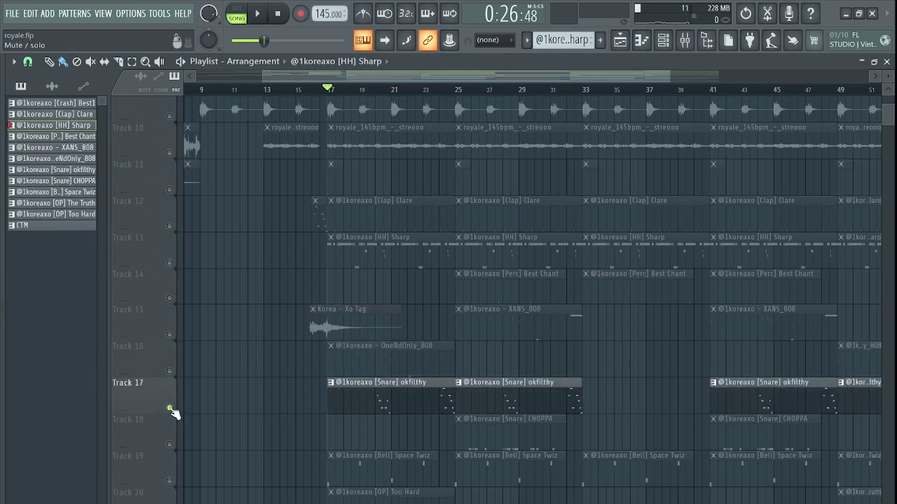
# - Solo Track 17 and audition its okfilthy snare clips around bars 20 and 24
pyautogui.click(364, 90)
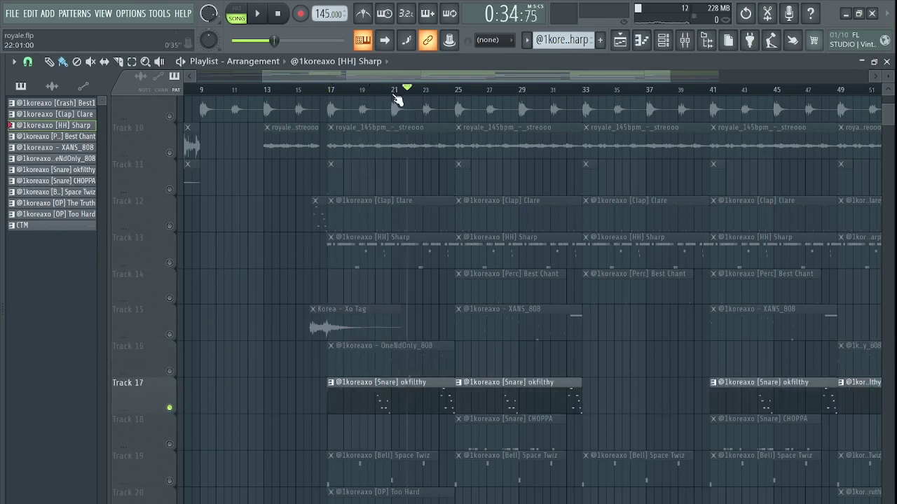
pyautogui.press('space')
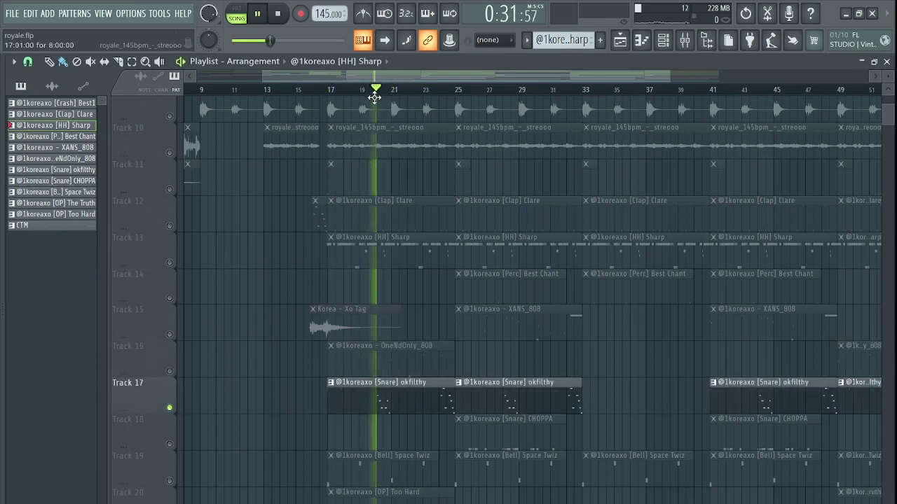
pyautogui.press('space')
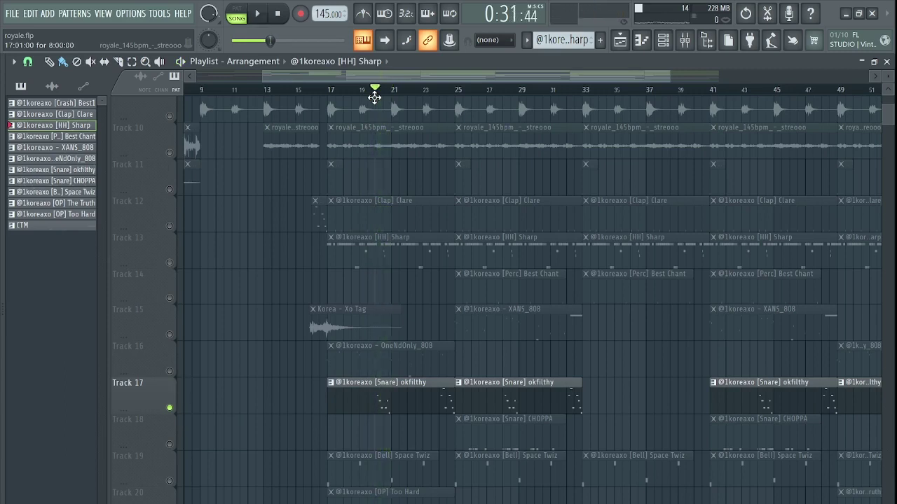
pyautogui.click(444, 89)
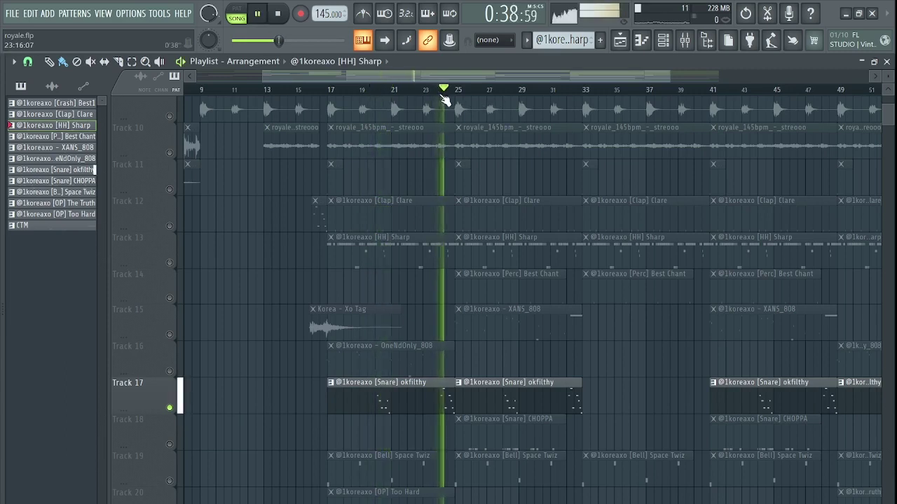
# - Stop the snare playback, solo Track 19 and audition its Space Twiz bell clips from bar 17
pyautogui.press('space')
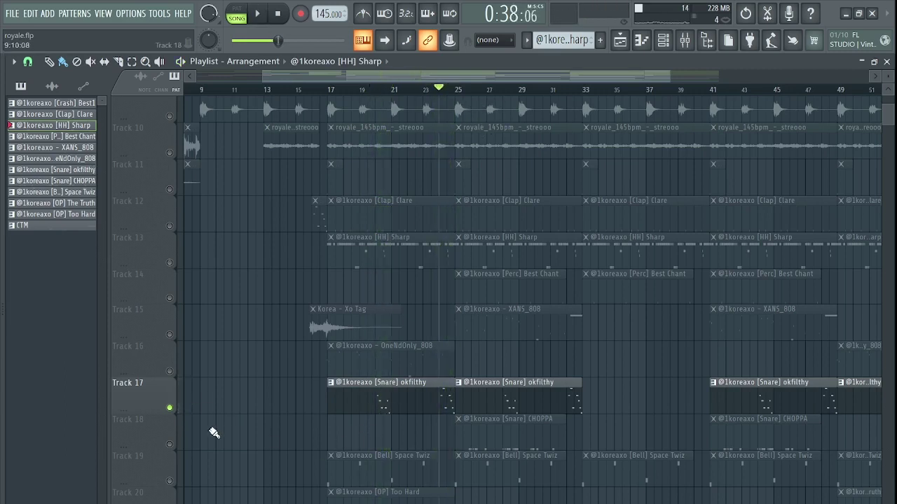
pyautogui.click(168, 483)
pyautogui.click(330, 89)
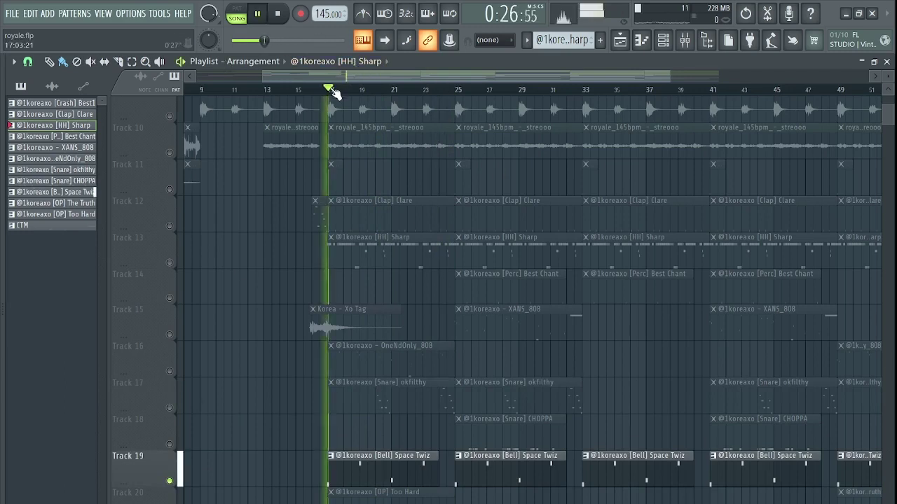
pyautogui.press('space')
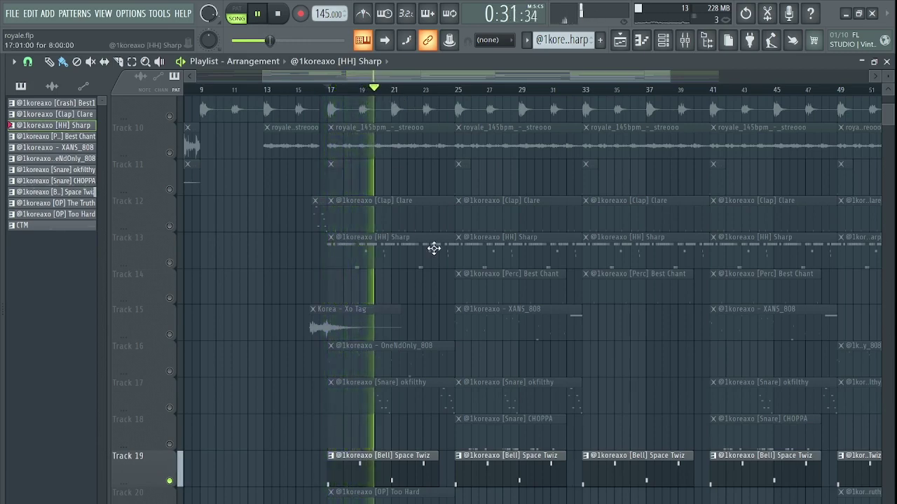
pyautogui.scroll(-5, 433, 248)
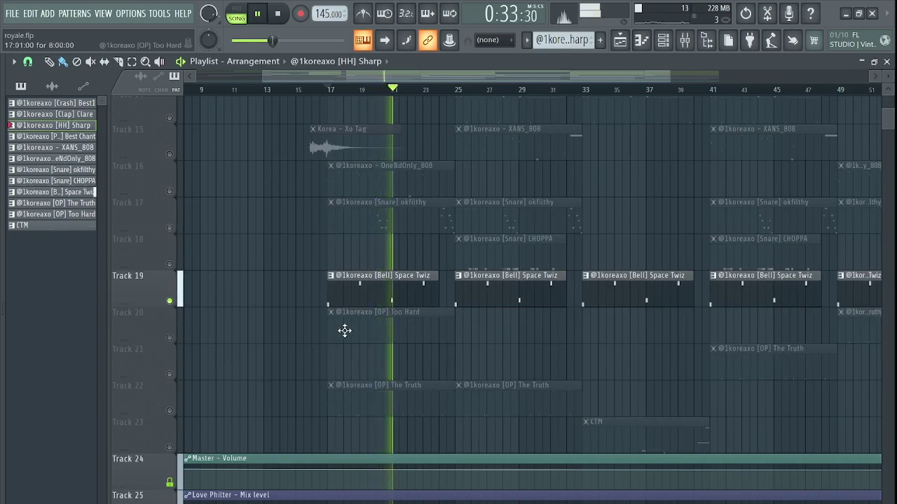
pyautogui.press('space')
# - Solo Track 20 and audition its Too Hard open percussion clip from about bar 19
pyautogui.rightClick(169, 338)
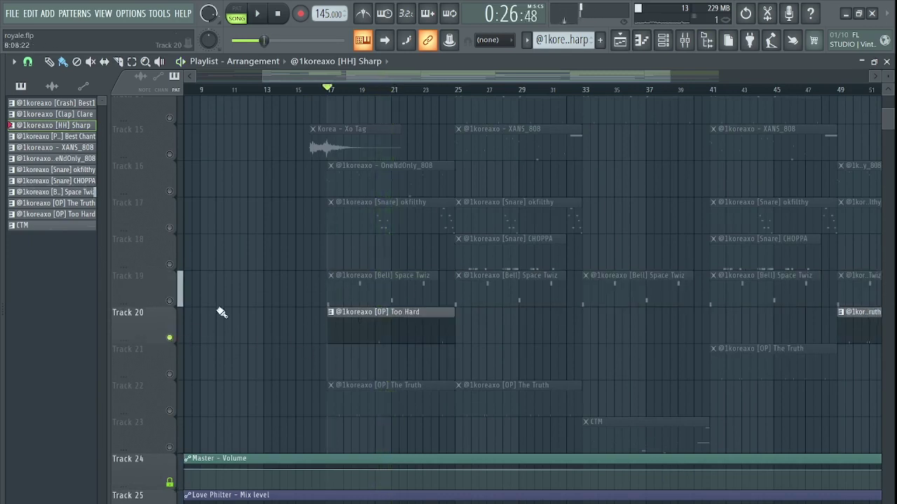
pyautogui.click(362, 89)
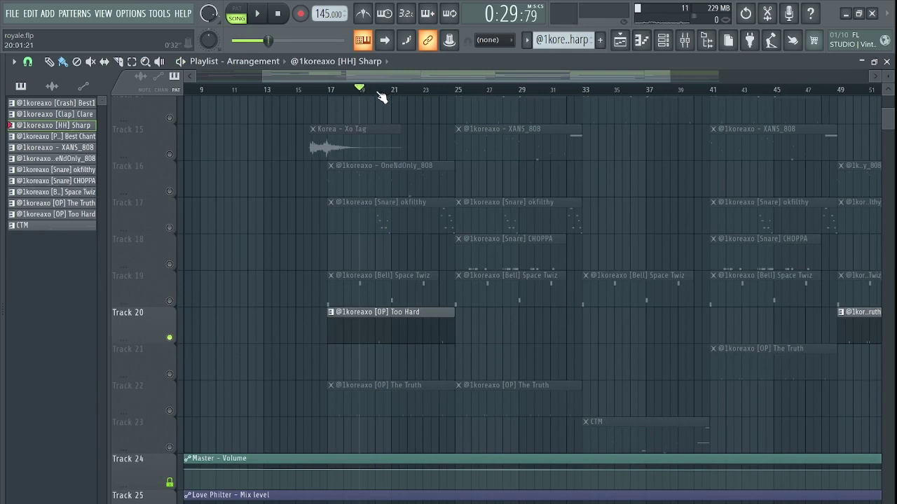
pyautogui.press('space')
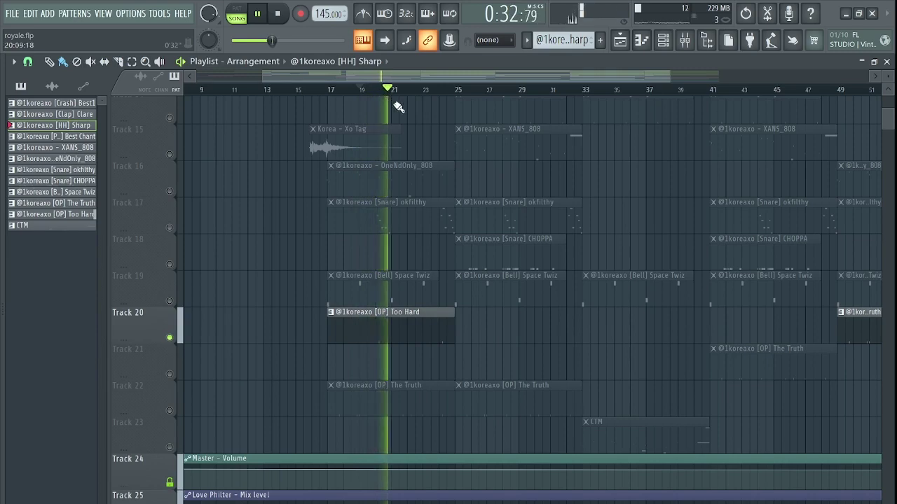
pyautogui.press('space')
# - Enable Track 12's claps alongside Track 20 and play both together from about bar 19
pyautogui.scroll(5, 308, 136)
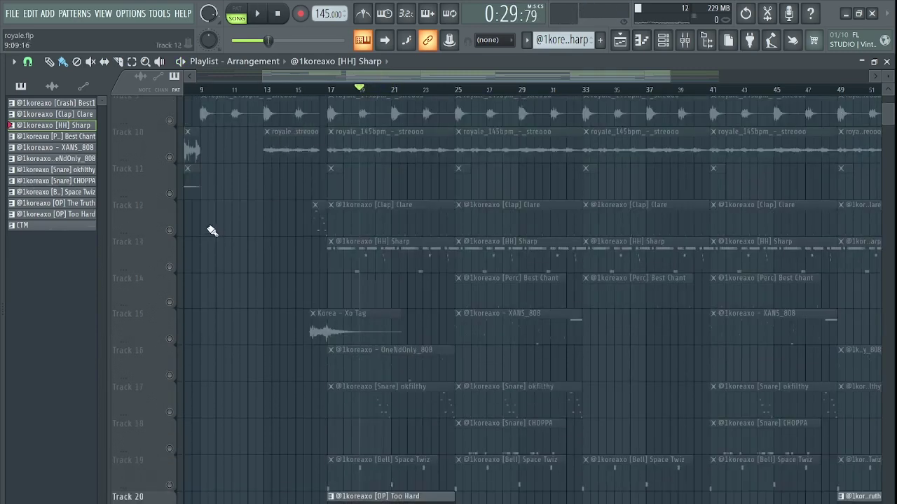
pyautogui.click(169, 235)
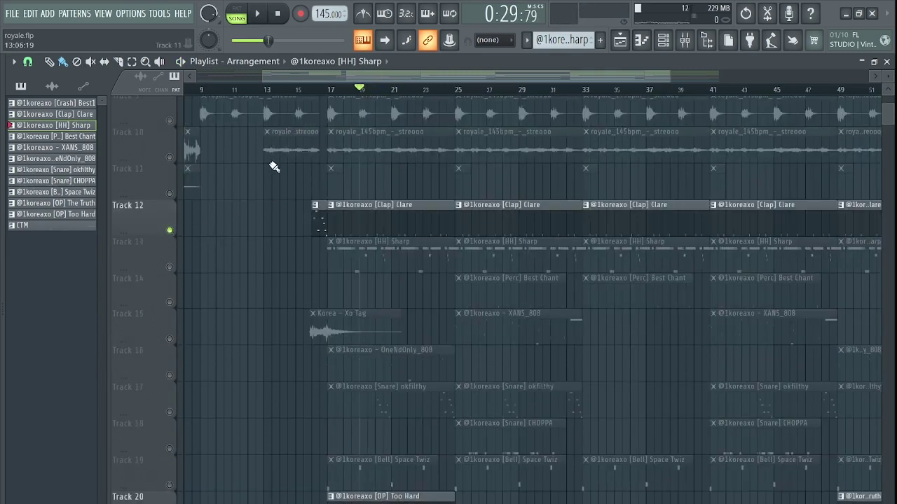
pyautogui.press('space')
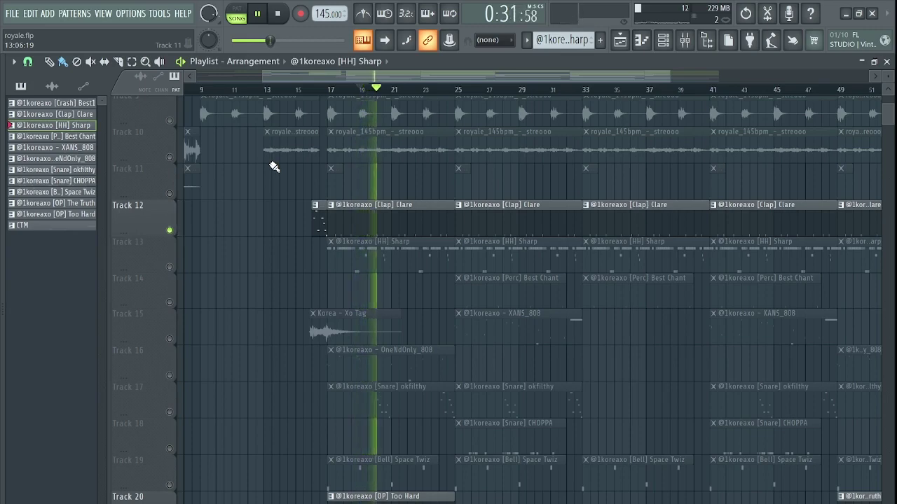
pyautogui.press('space')
# - Solo Track 22 and audition its [OP] The Truth clips from bar 17
pyautogui.scroll(-4, 460, 381)
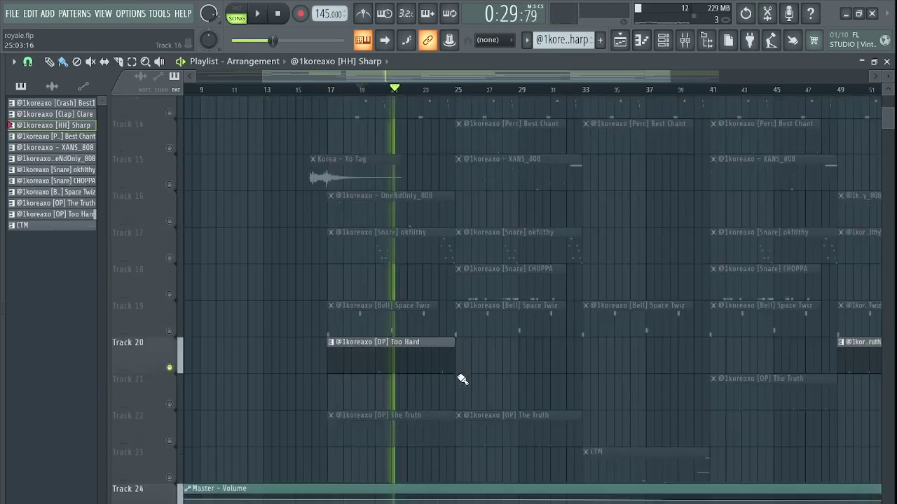
pyautogui.click(171, 441)
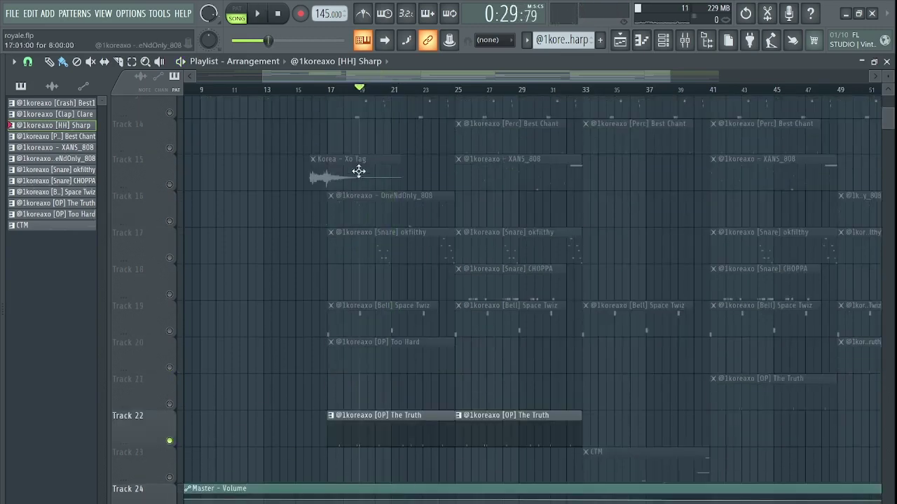
pyautogui.click(330, 90)
pyautogui.press('space')
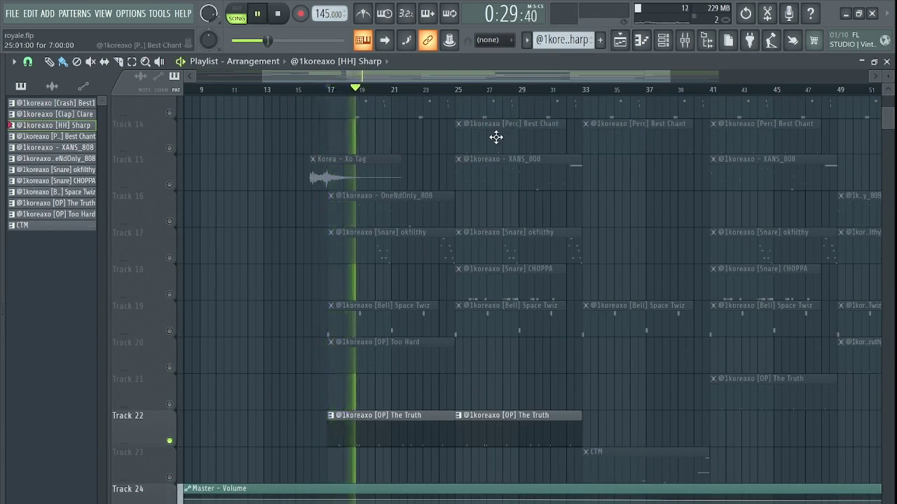
pyautogui.press('space')
# - Solo Track 14 and audition its Best Chant percussion clips from bar 25
pyautogui.scroll(-2, 410, 196)
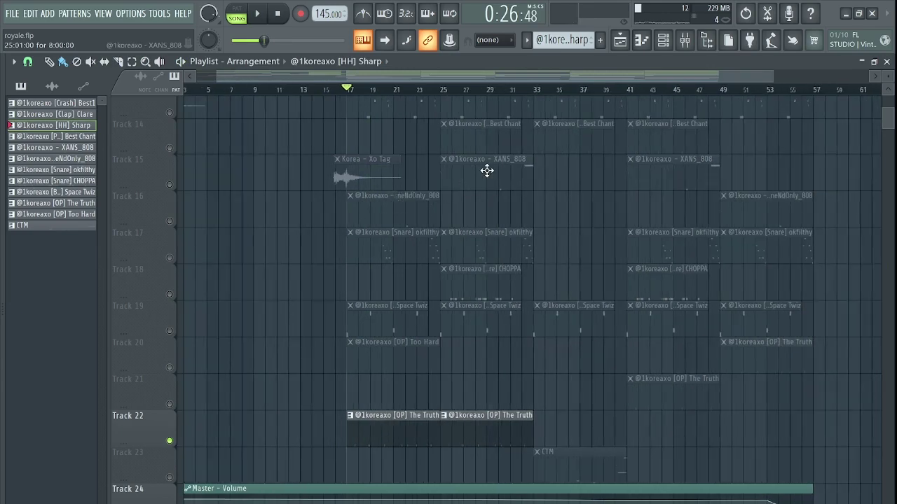
pyautogui.scroll(4, 486, 161)
pyautogui.click(442, 89)
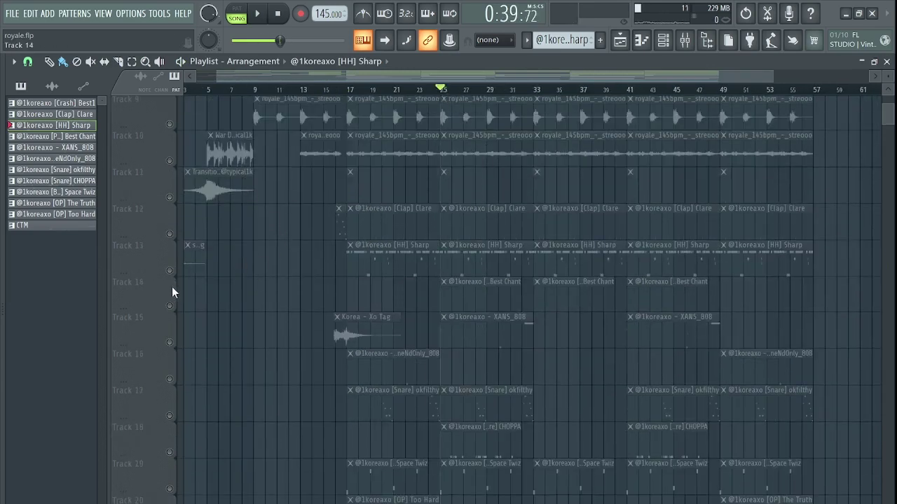
pyautogui.click(175, 307)
pyautogui.press('space')
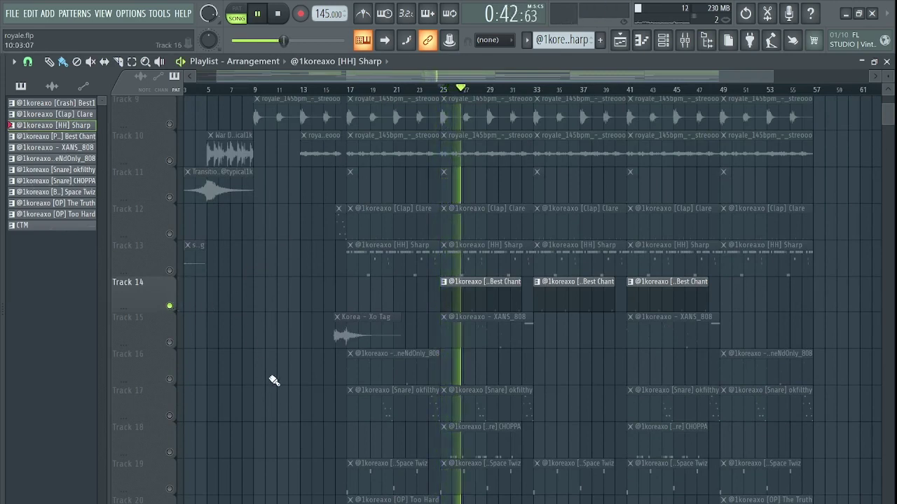
pyautogui.press('space')
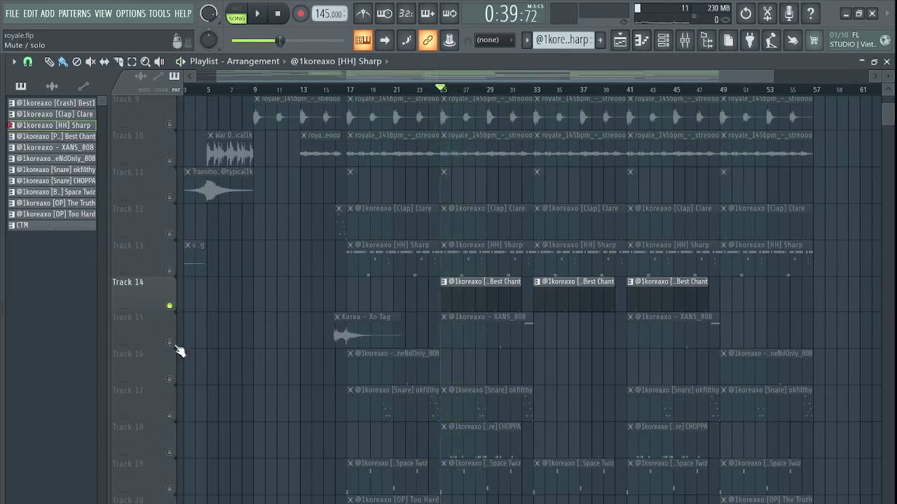
# - Solo Track 18's CHOPPA snare, add the Track 13 hi-hats, and audition them together from bar 25
pyautogui.scroll(-3, 245, 409)
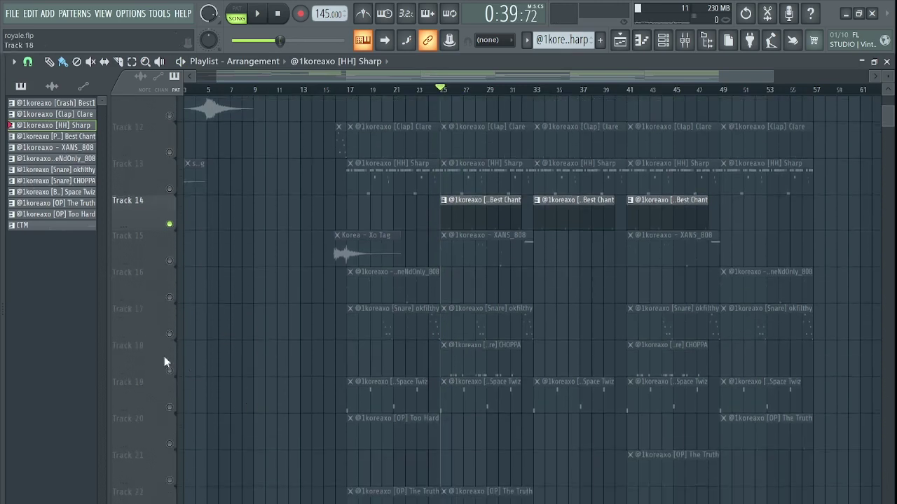
pyautogui.click(168, 371)
pyautogui.press('space')
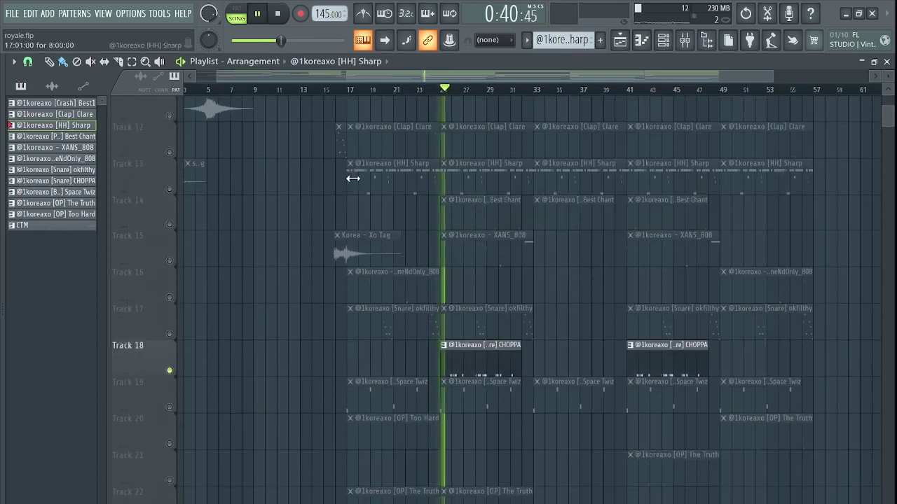
pyautogui.press('space')
pyautogui.click(169, 189)
pyautogui.press('space')
pyautogui.press('space')
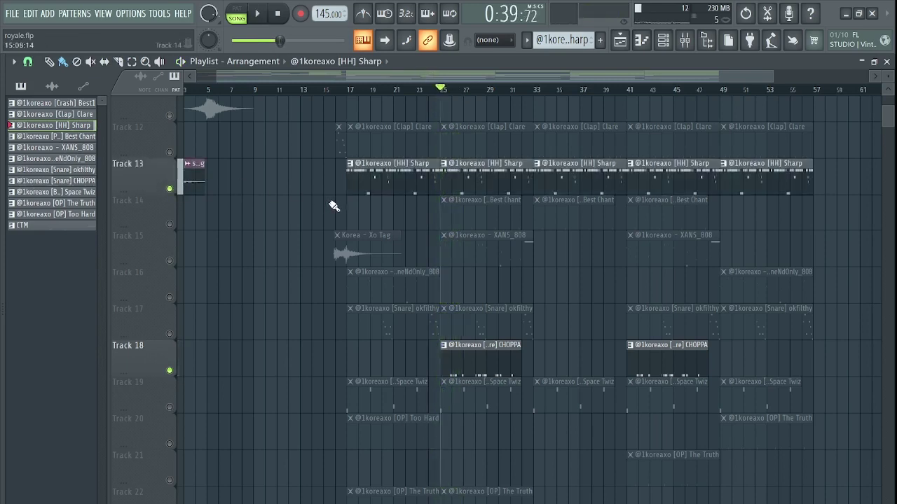
pyautogui.press('space')
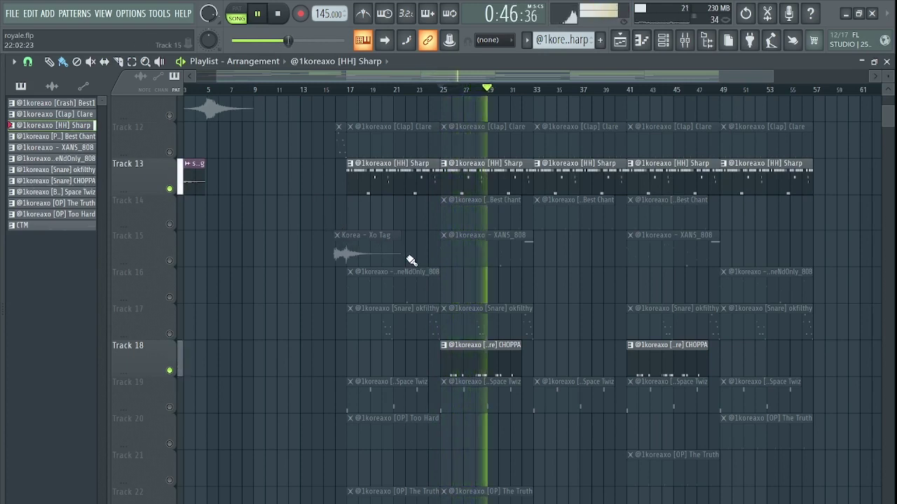
pyautogui.press('space')
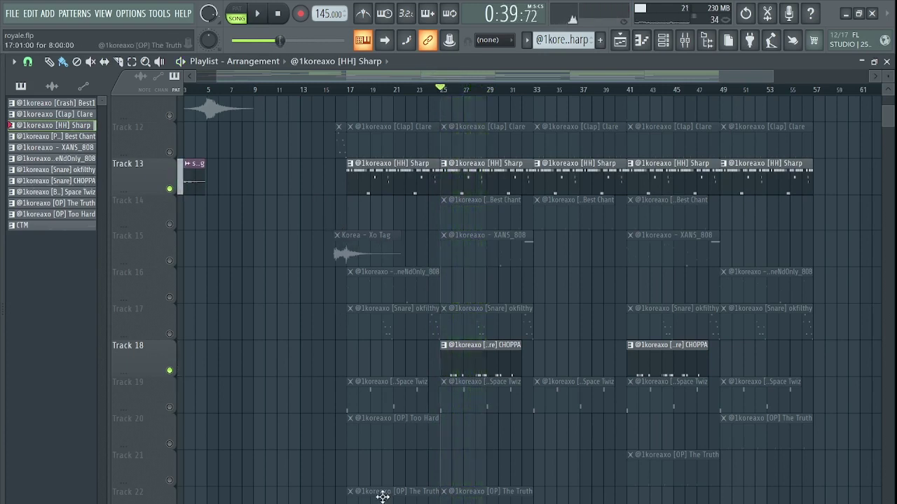
# - Solo Track 16 and audition its OneNdOnly_808 clip from bar 17, moving the playback position to around bar 20
pyautogui.scroll(-1, 382, 497)
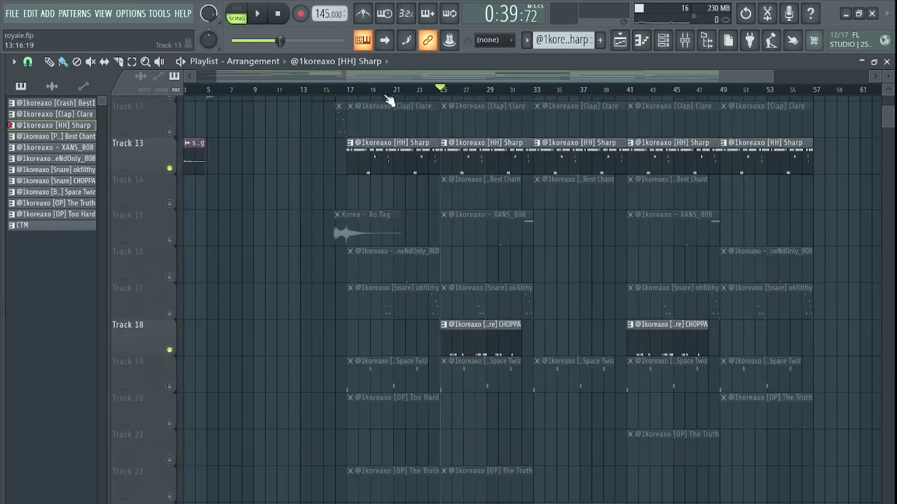
pyautogui.click(349, 90)
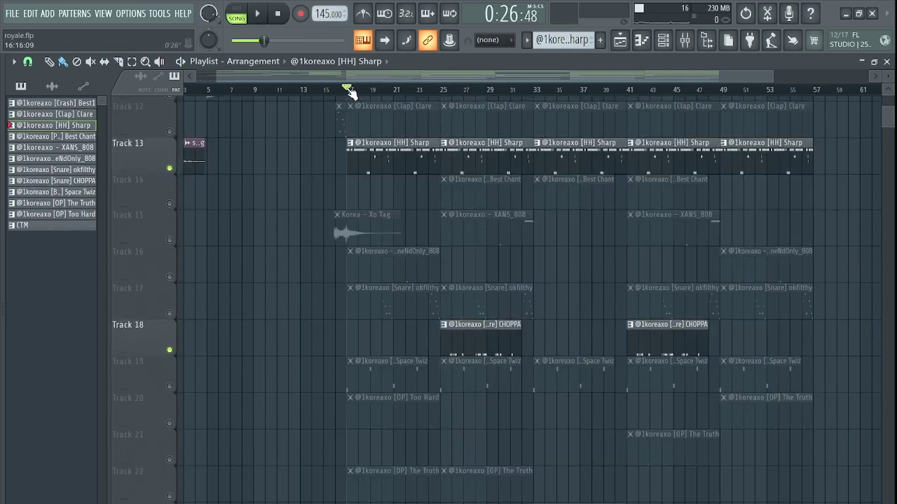
pyautogui.rightClick(175, 277)
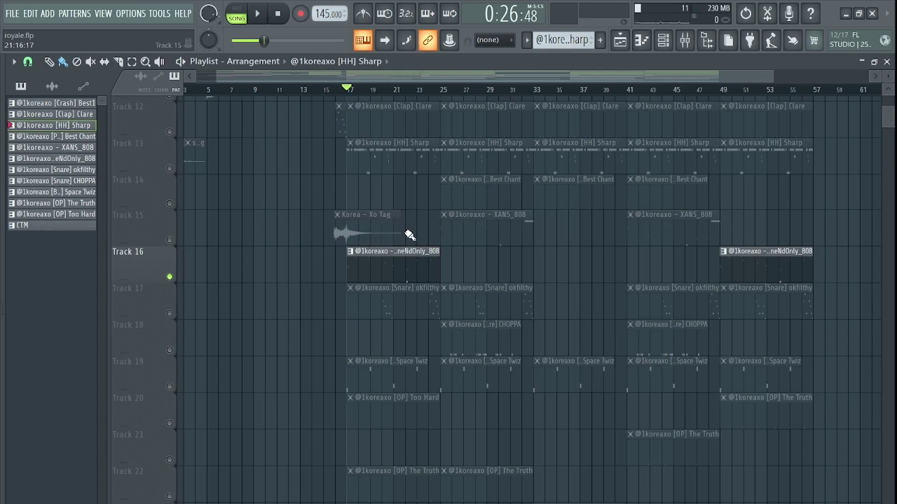
pyautogui.press('space')
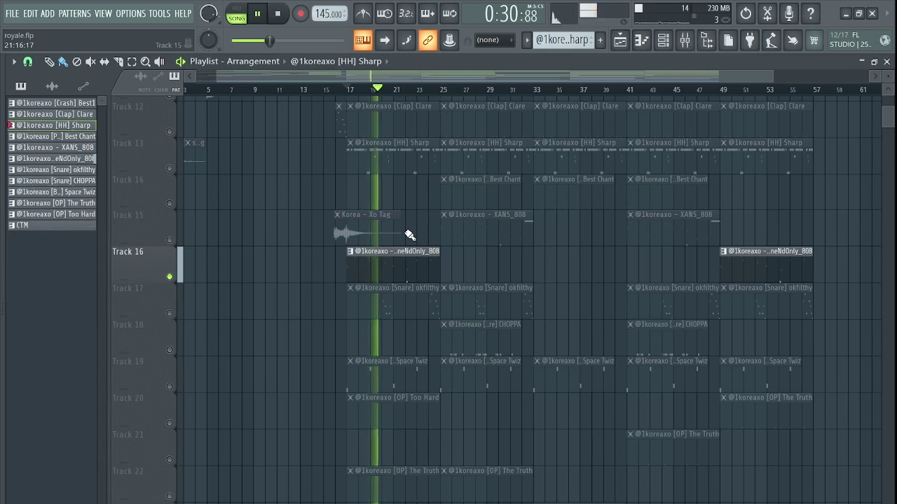
pyautogui.press('space')
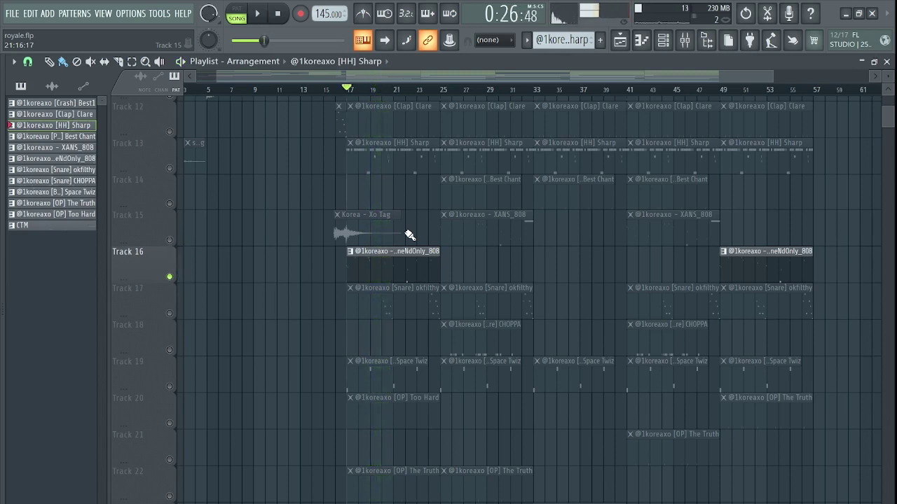
pyautogui.click(383, 91)
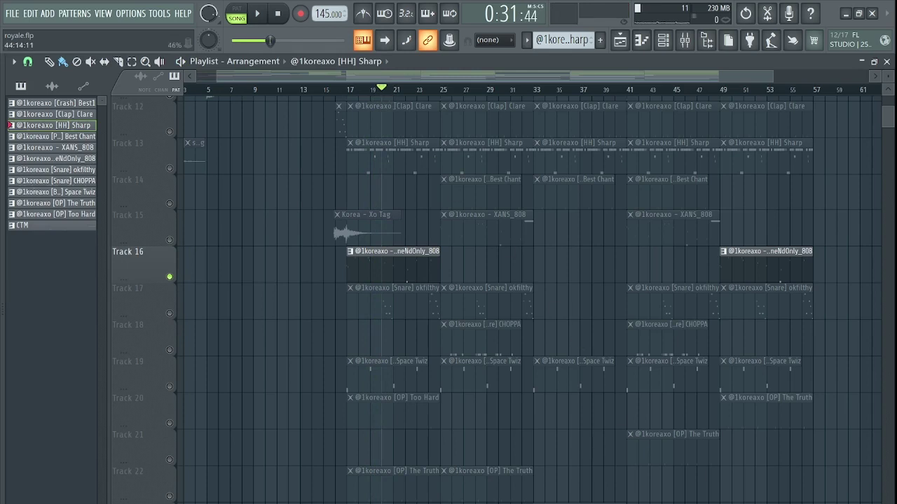
# - Switch to Microsoft Edge, open the Instagram Call tab's options, and return to FL Studio
pyautogui.moveTo(609, 503)
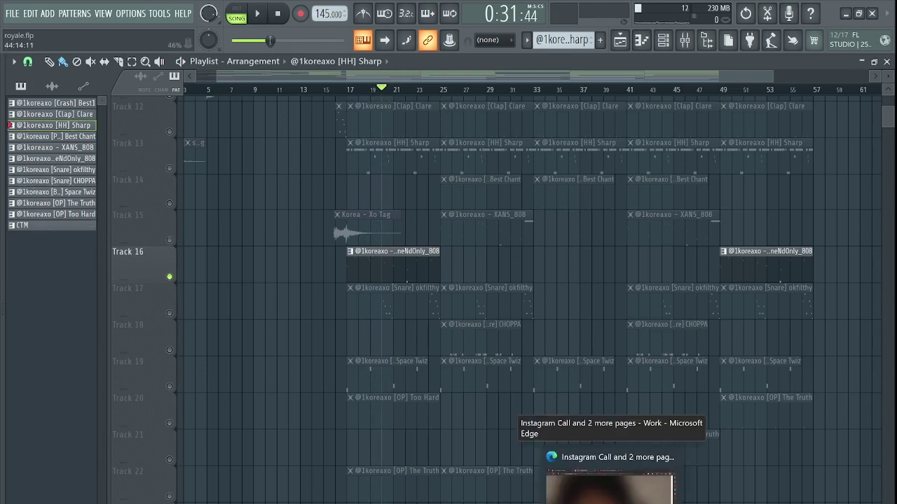
pyautogui.click(610, 489)
pyautogui.hotkey('alt', 'Tab')
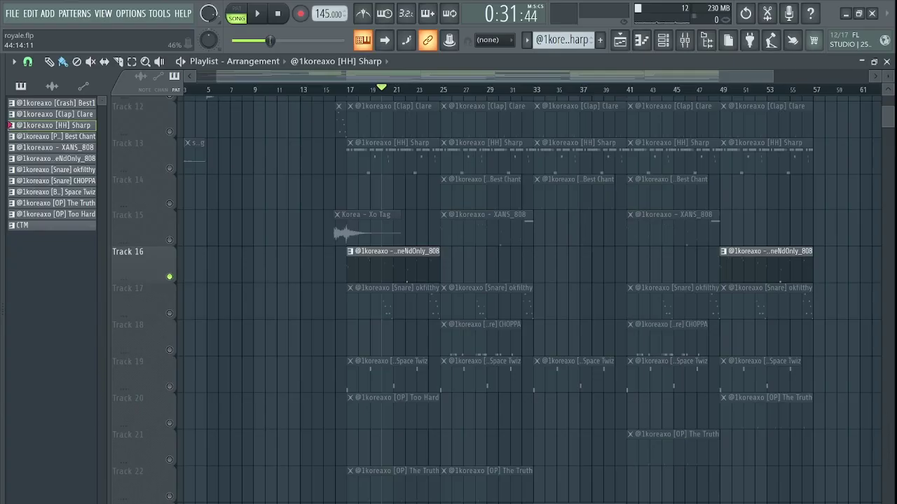
pyautogui.hotkey('alt', 'Tab')
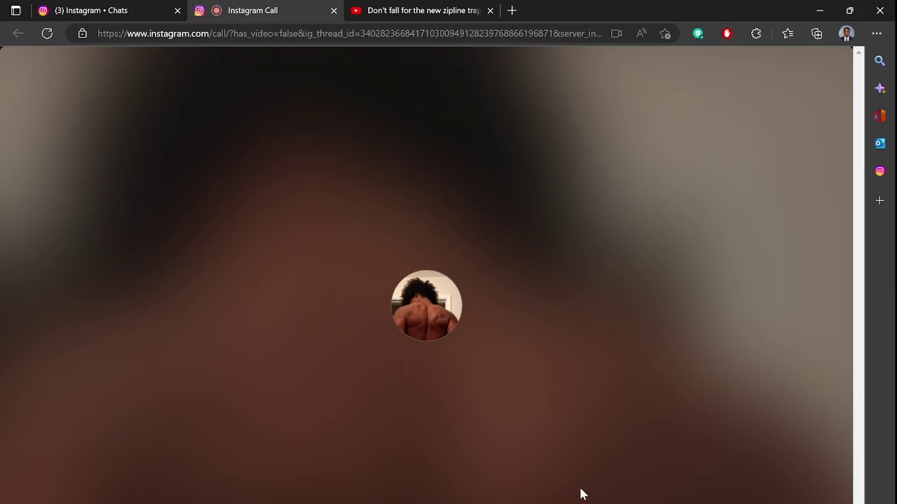
pyautogui.hotkey('alt', 'Tab')
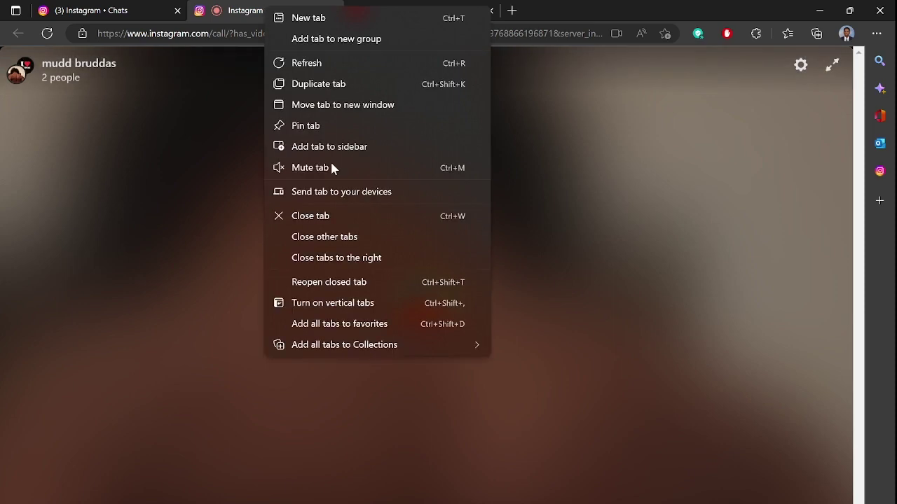
pyautogui.click(566, 271)
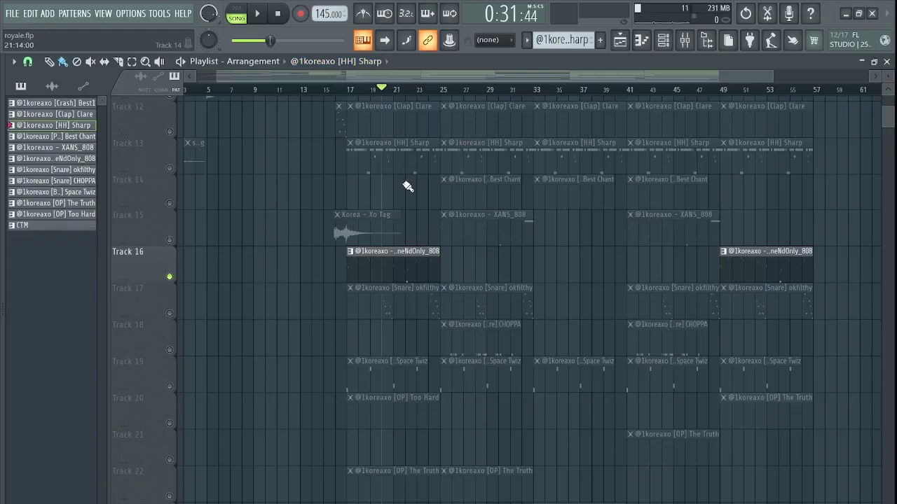
# - Audition Track 16's OneNdOnly_808 clip again from bar 19 and stop playback
pyautogui.scroll(3, 413, 180)
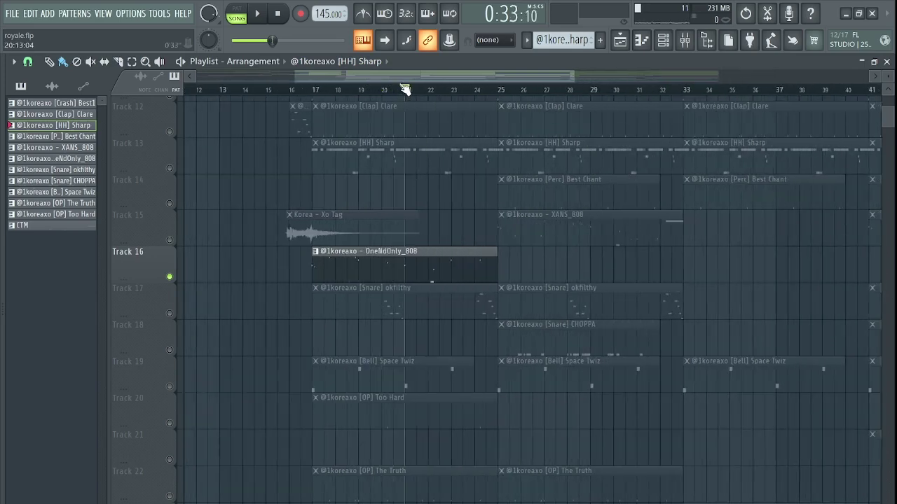
pyautogui.click(404, 90)
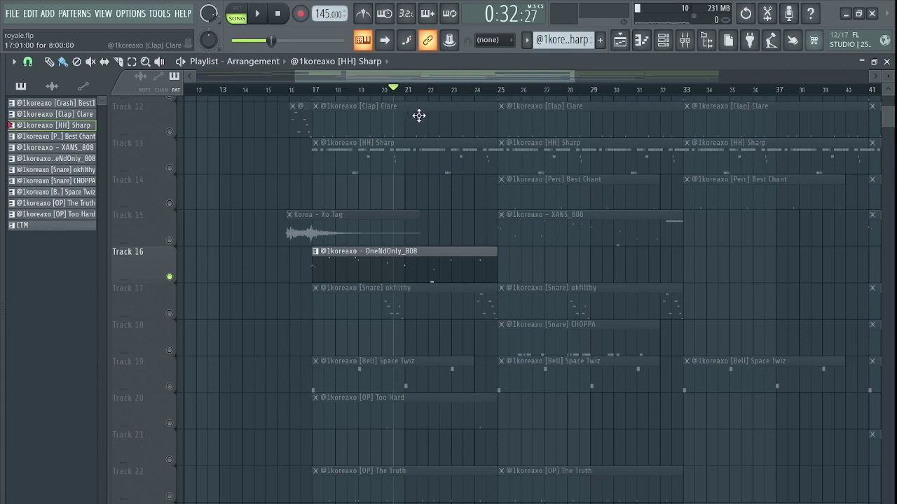
pyautogui.click(363, 90)
pyautogui.press('space')
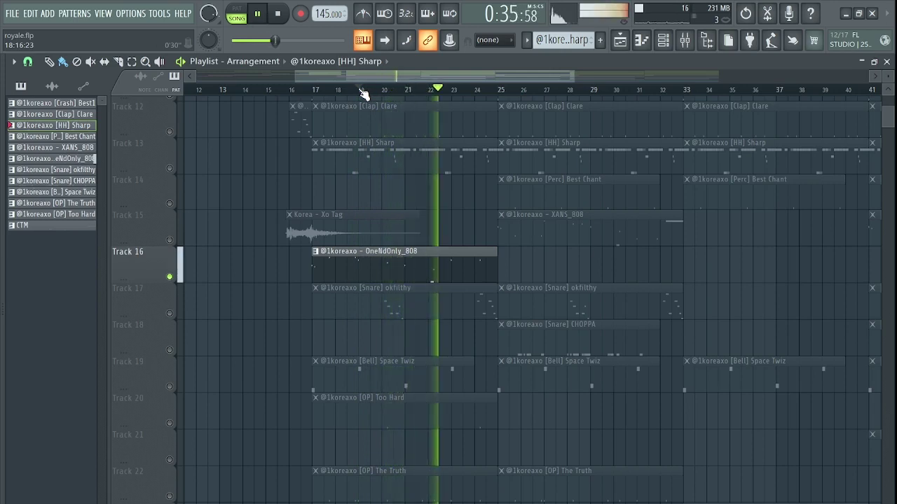
pyautogui.click(360, 91)
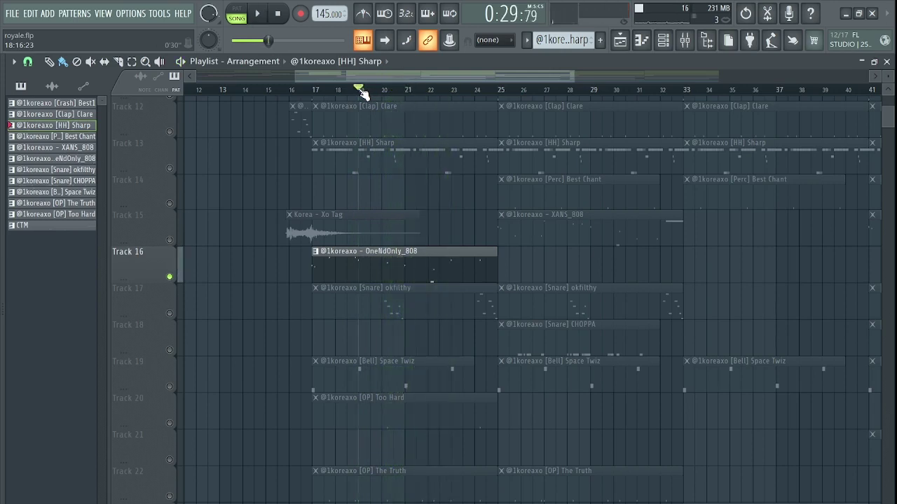
# - Solo Track 15 and audition its XANS_808 clip from bar 25
pyautogui.click(498, 91)
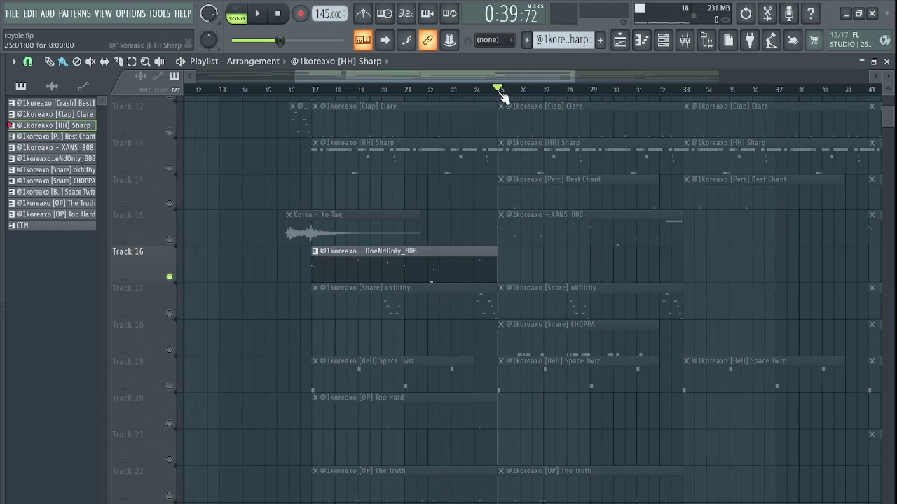
pyautogui.click(174, 244)
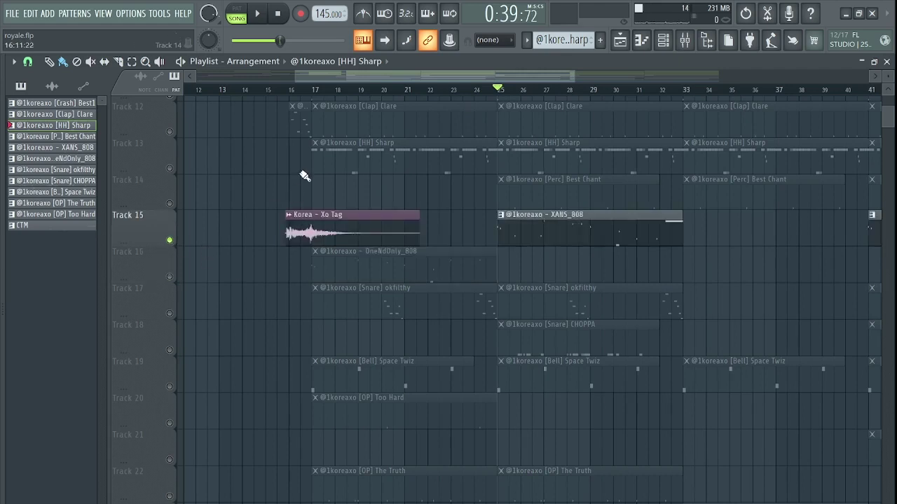
pyautogui.press('space')
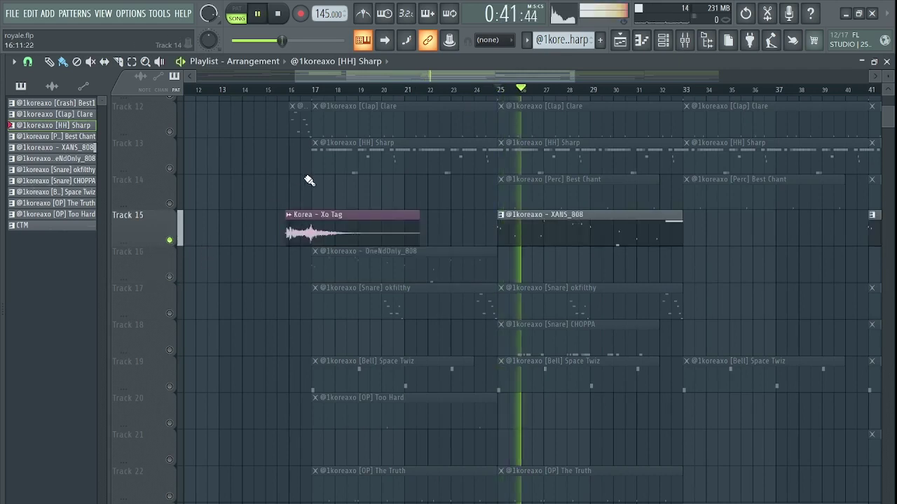
pyautogui.press('space')
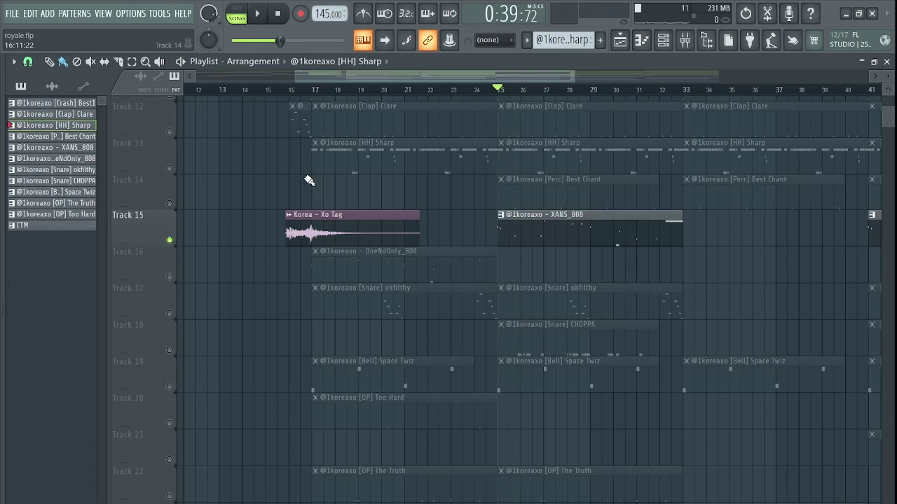
pyautogui.press('space')
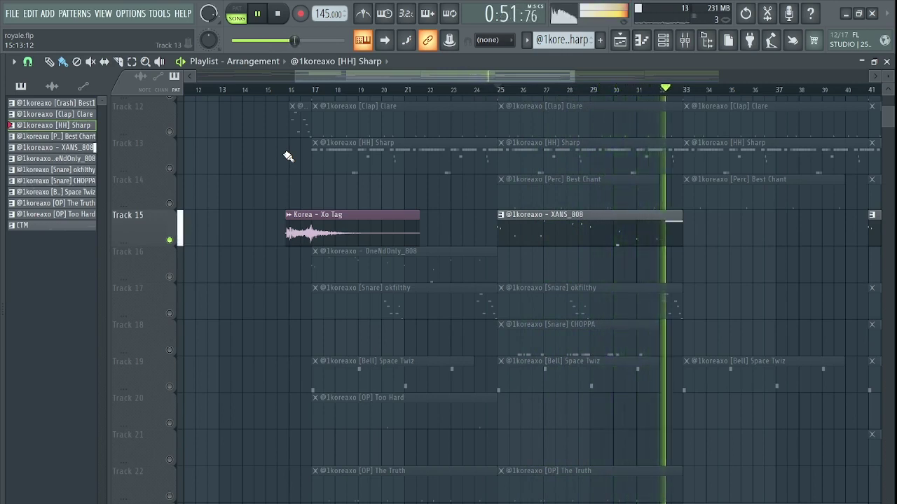
pyautogui.press('space')
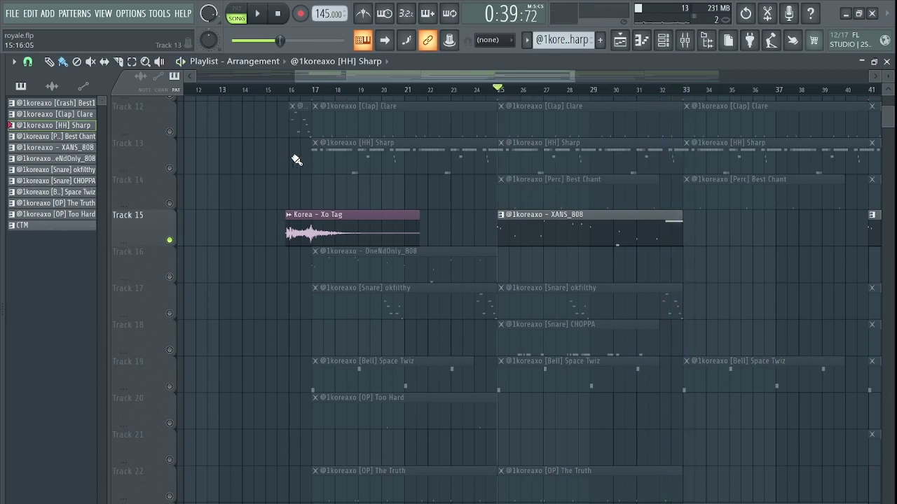
# - Look over the whole arrangement, from the melody stems through the drum tracks down to the automation clips on Tracks 24 and 25
pyautogui.hscroll(2, 496, 215)
pyautogui.scroll(2, 495, 215)
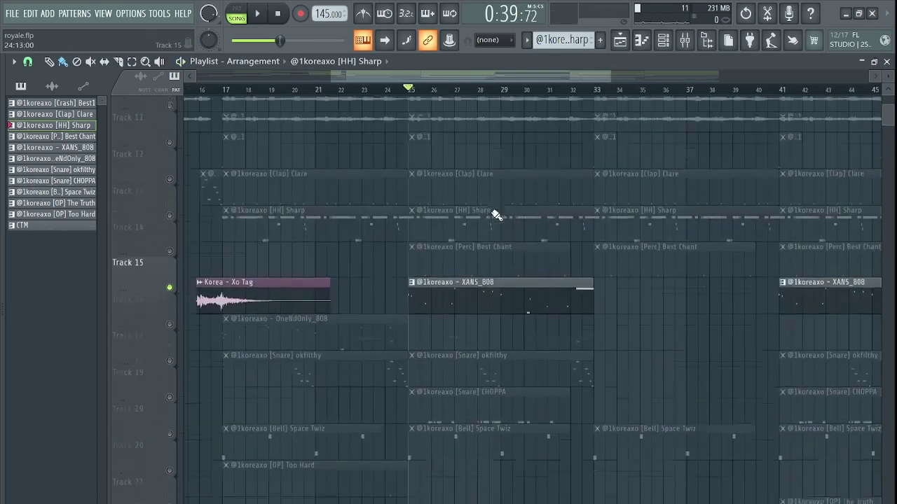
pyautogui.scroll(-5, 495, 214)
pyautogui.scroll(3, 532, 315)
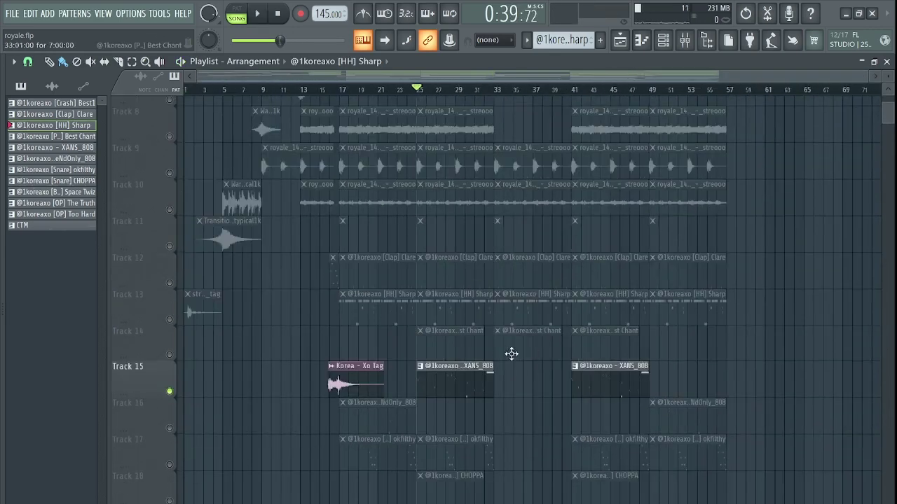
pyautogui.scroll(3, 383, 297)
pyautogui.scroll(-1, 384, 376)
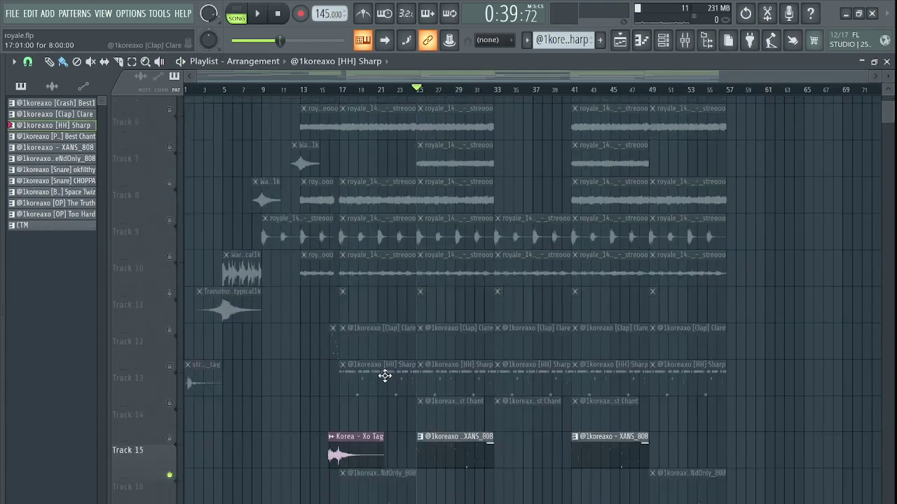
pyautogui.scroll(-5, 385, 377)
pyautogui.scroll(-4, 485, 253)
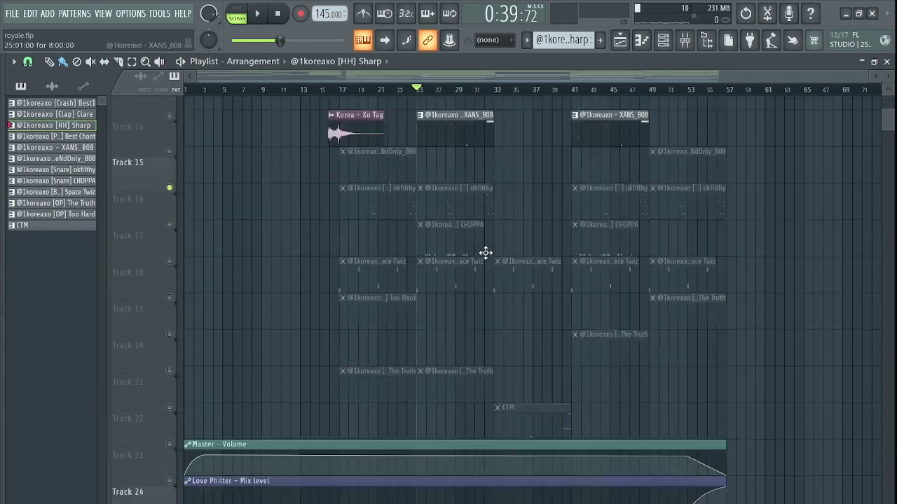
pyautogui.scroll(-1, 486, 253)
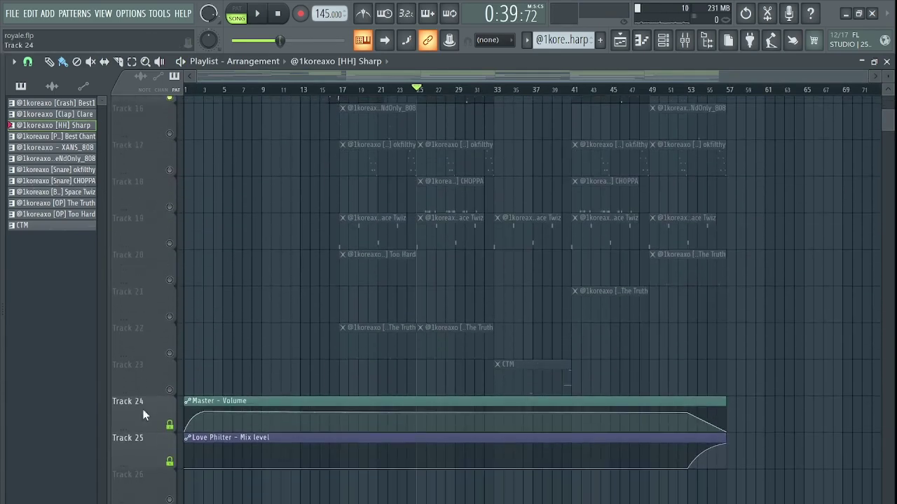
# - Solo Track 23 and audition its CTM clip from bar 33
pyautogui.click(498, 91)
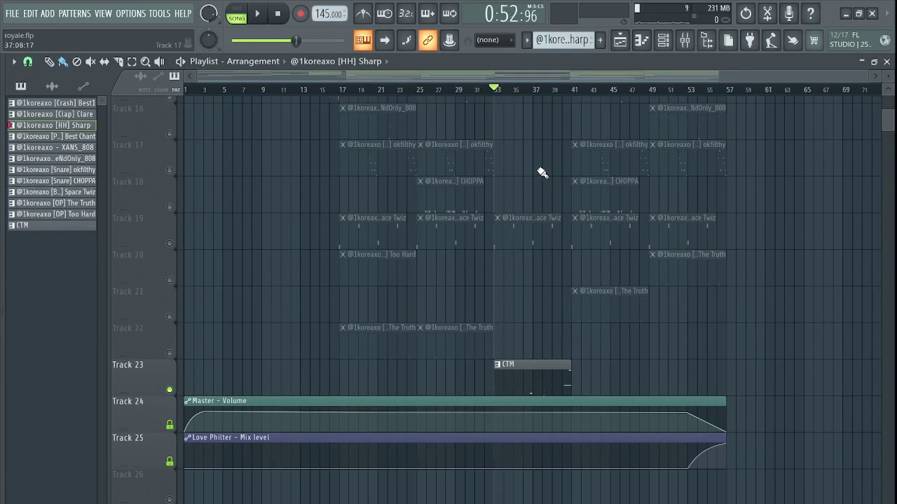
pyautogui.press('space')
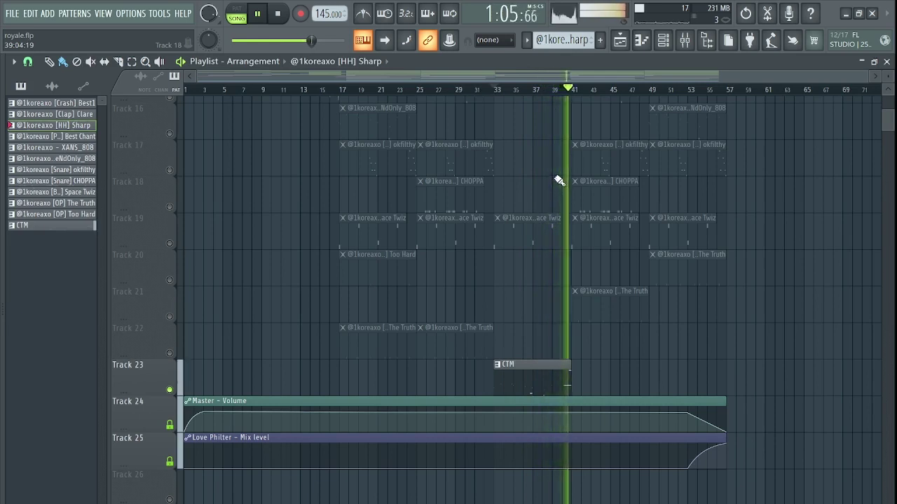
pyautogui.press('space')
# - Move the playback position back to bar 17, bring the playlist's first tracks into view, and switch to OBS
pyautogui.scroll(4, 418, 231)
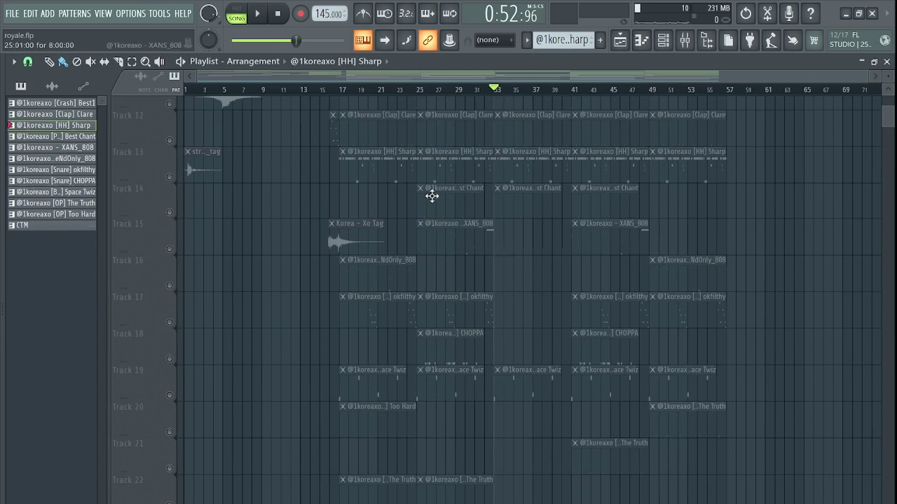
pyautogui.click(419, 89)
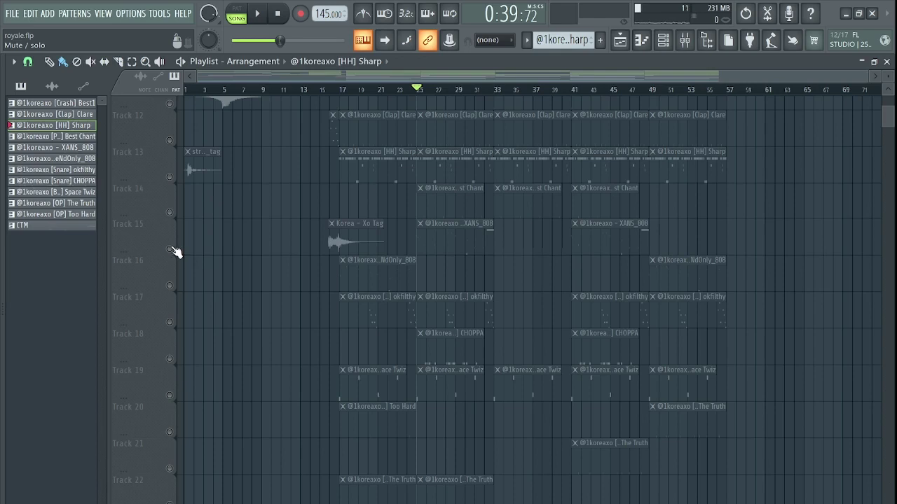
pyautogui.scroll(5, 330, 157)
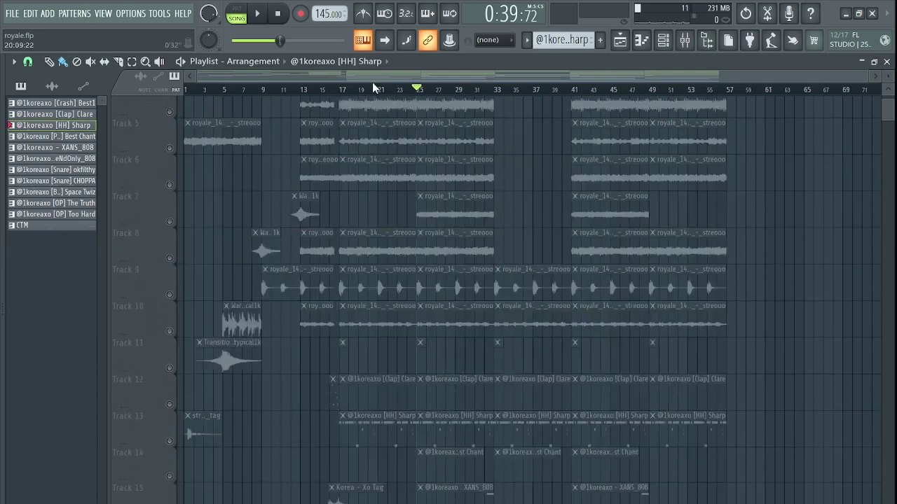
pyautogui.click(343, 87)
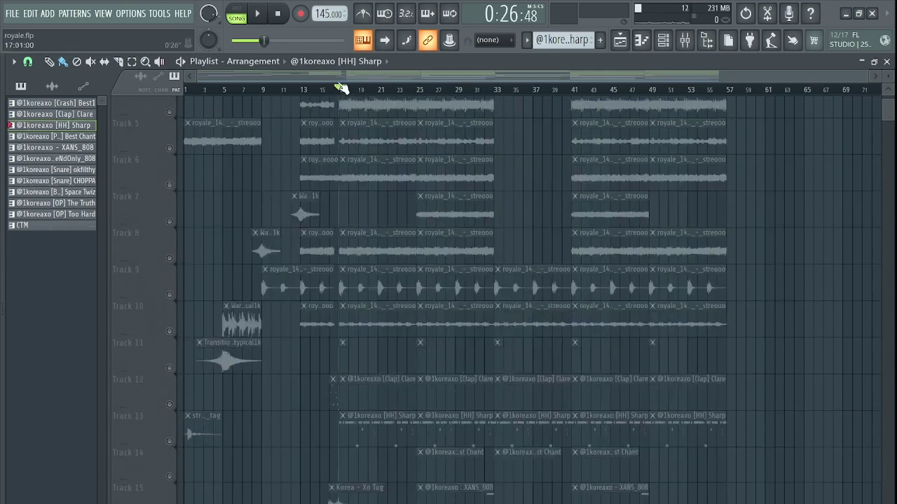
pyautogui.scroll(3, 358, 150)
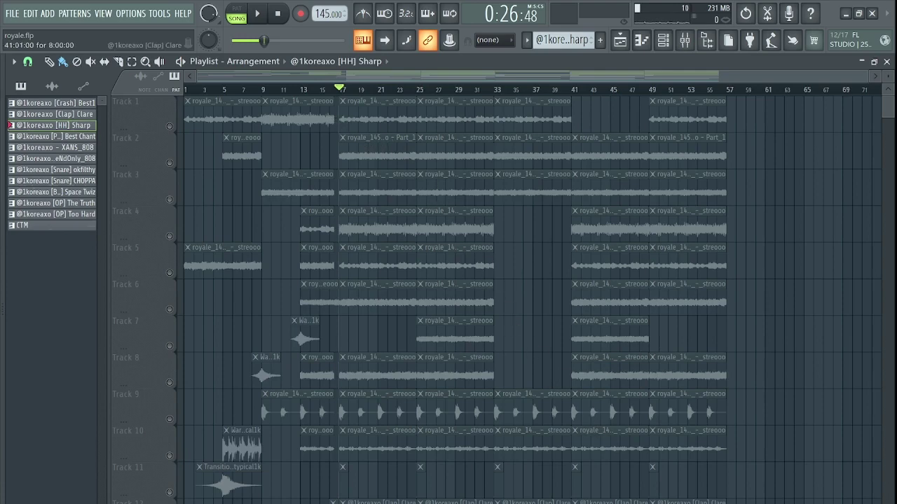
pyautogui.click(640, 491)
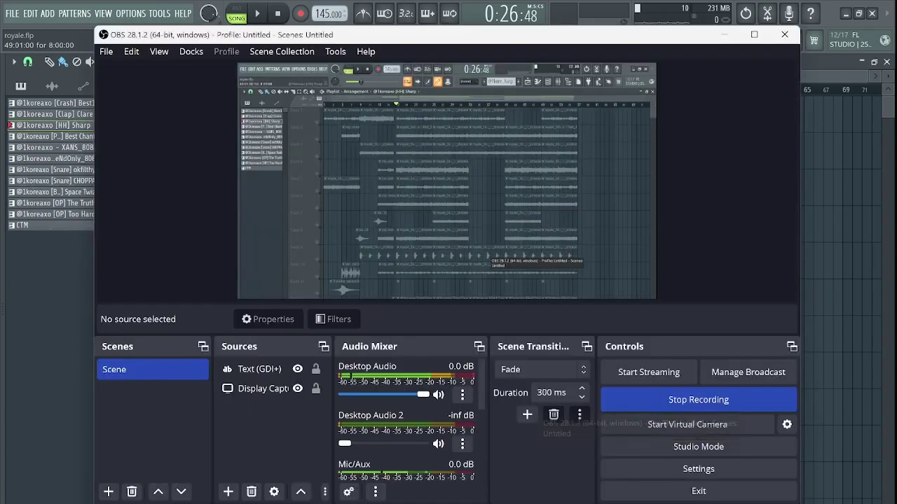